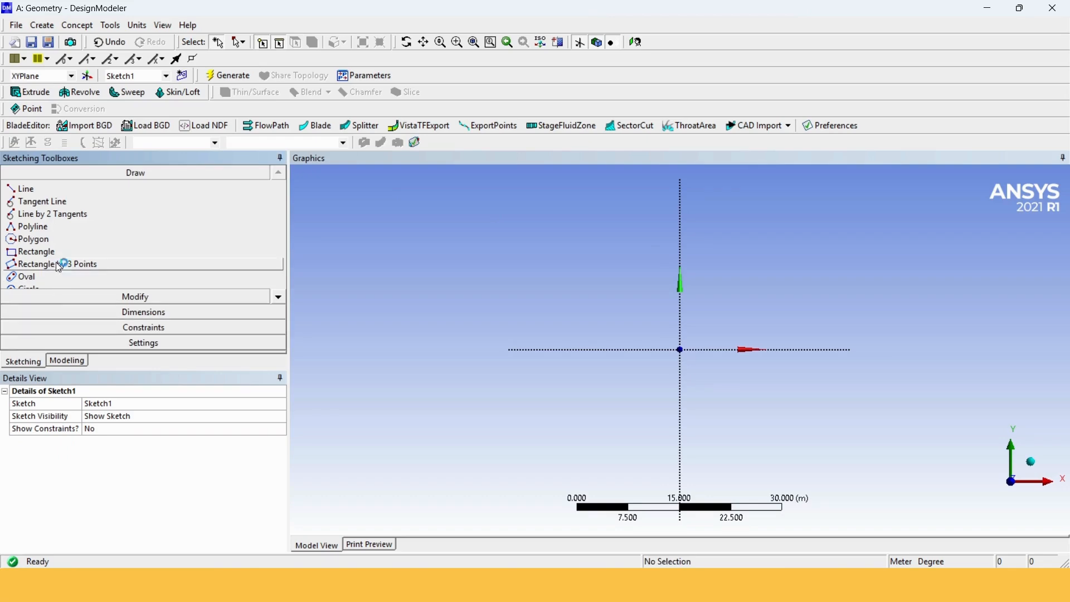
# - Sketch a rectangle about 25.5 m by 14.8 m on the XY plane with one corner at the origin
pyautogui.click(57, 253)
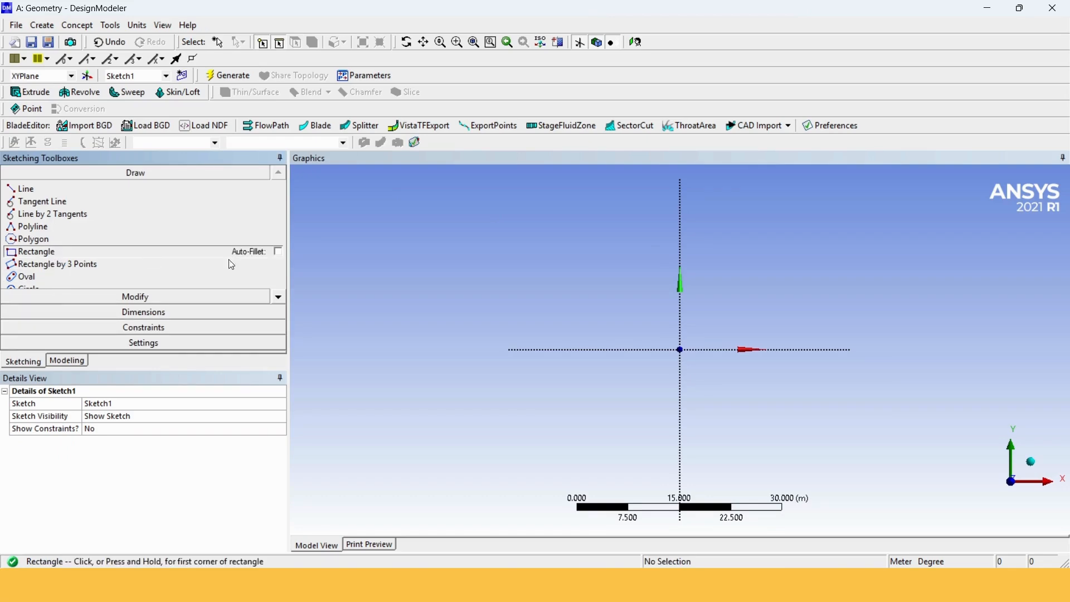
pyautogui.click(680, 350)
pyautogui.click(855, 248)
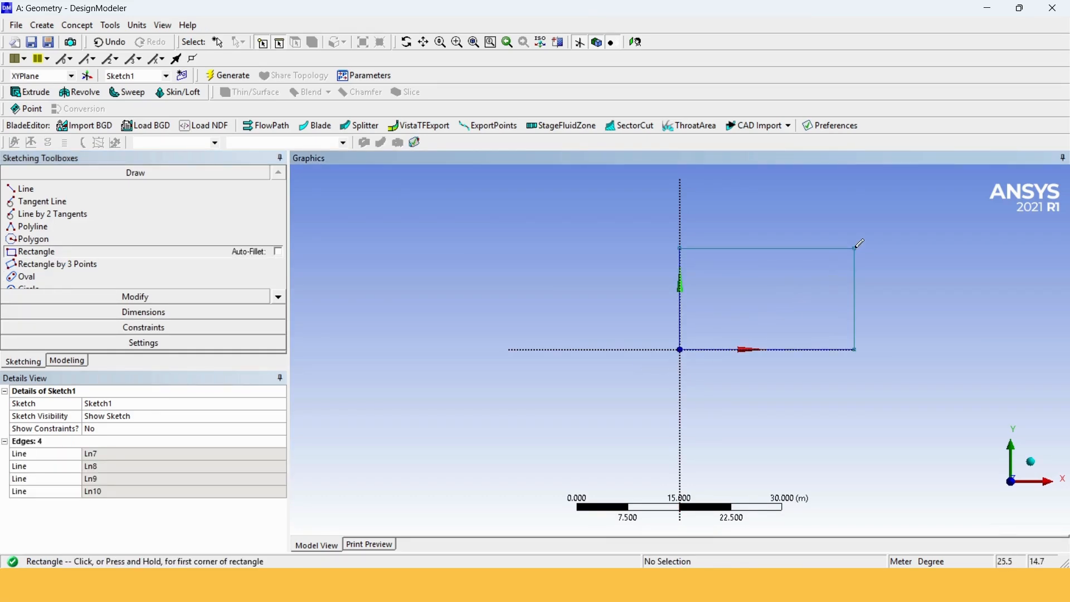
# - Add general dimensions to the rectangle's left vertical edge and its bottom horizontal edge
pyautogui.click(251, 313)
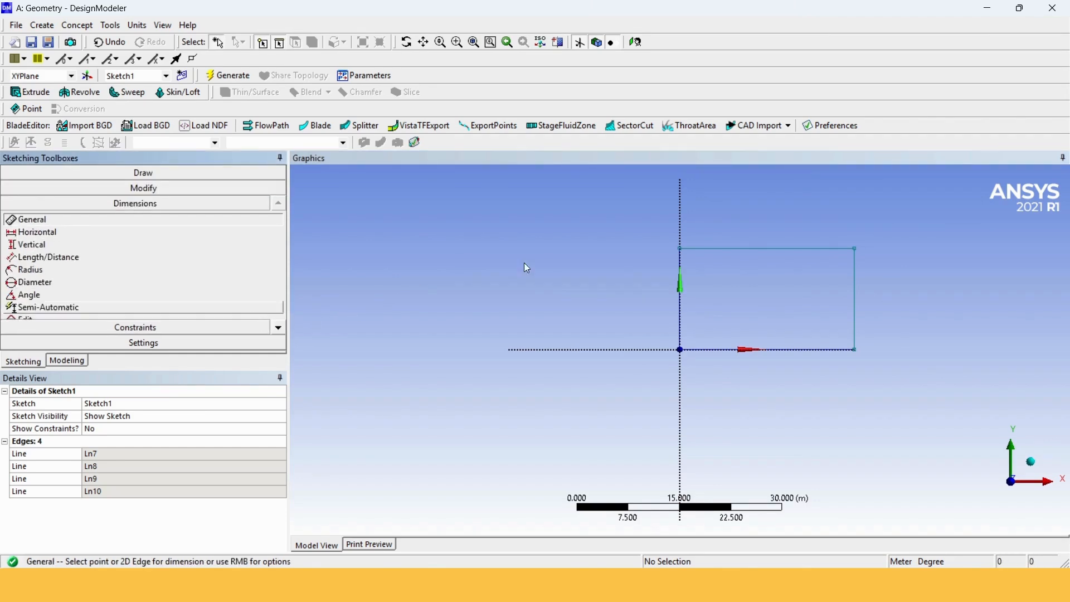
pyautogui.click(683, 275)
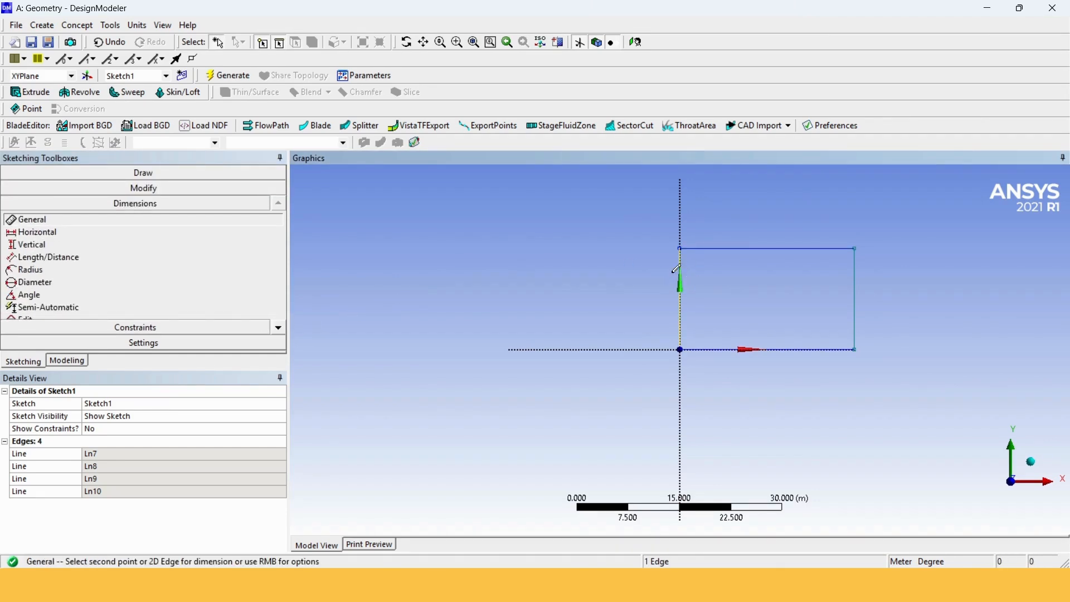
pyautogui.click(638, 282)
pyautogui.click(735, 354)
pyautogui.click(735, 373)
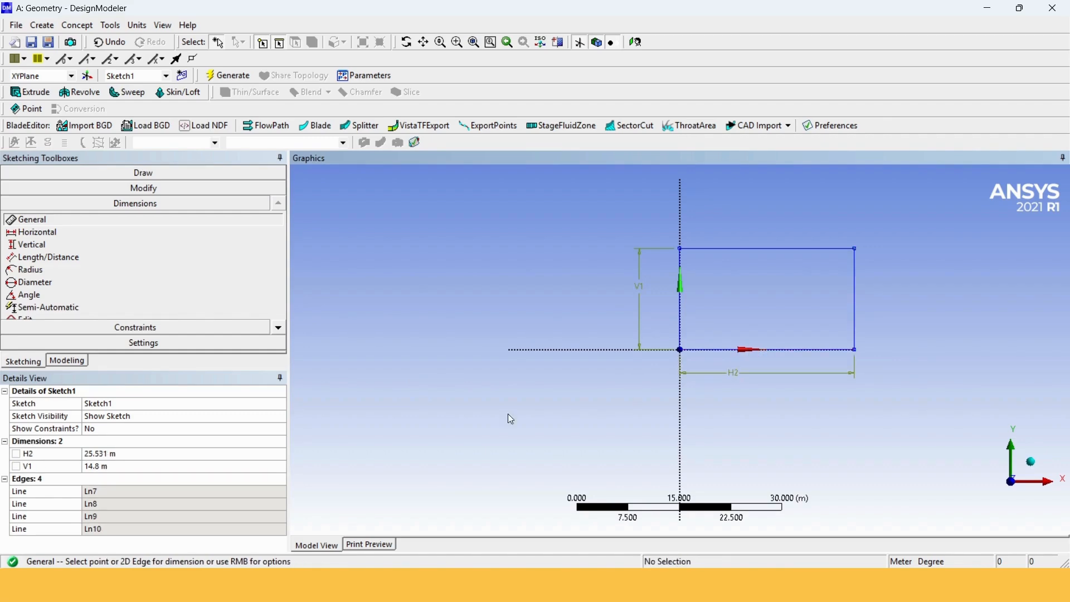
# - Set the rectangle's horizontal dimension H2 to 1 m and its vertical dimension V1 to 0.5 m
pyautogui.click(147, 452)
pyautogui.write('1')
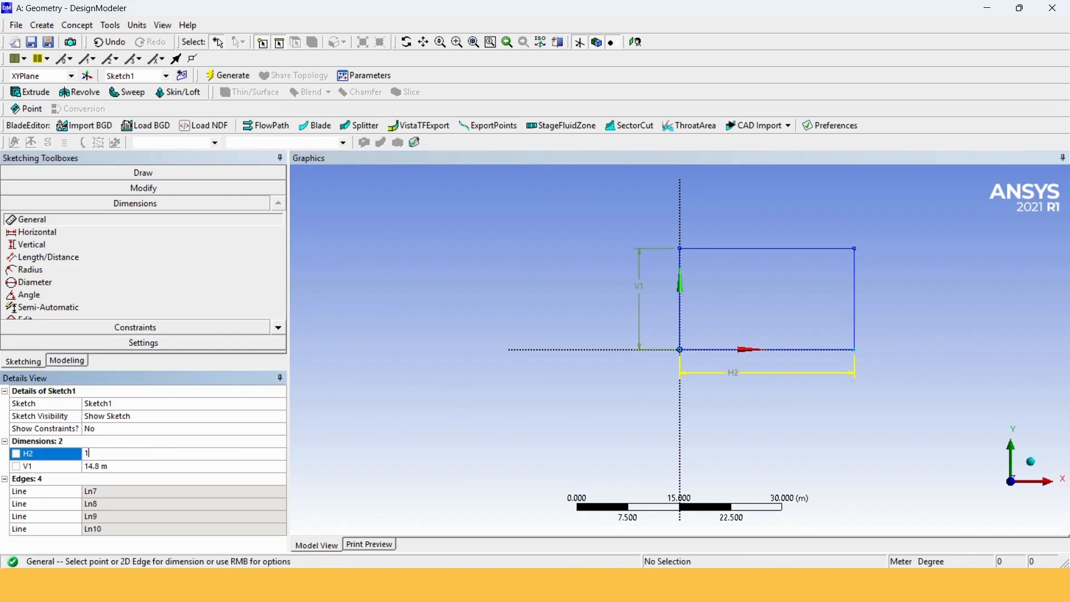
pyautogui.press('Return')
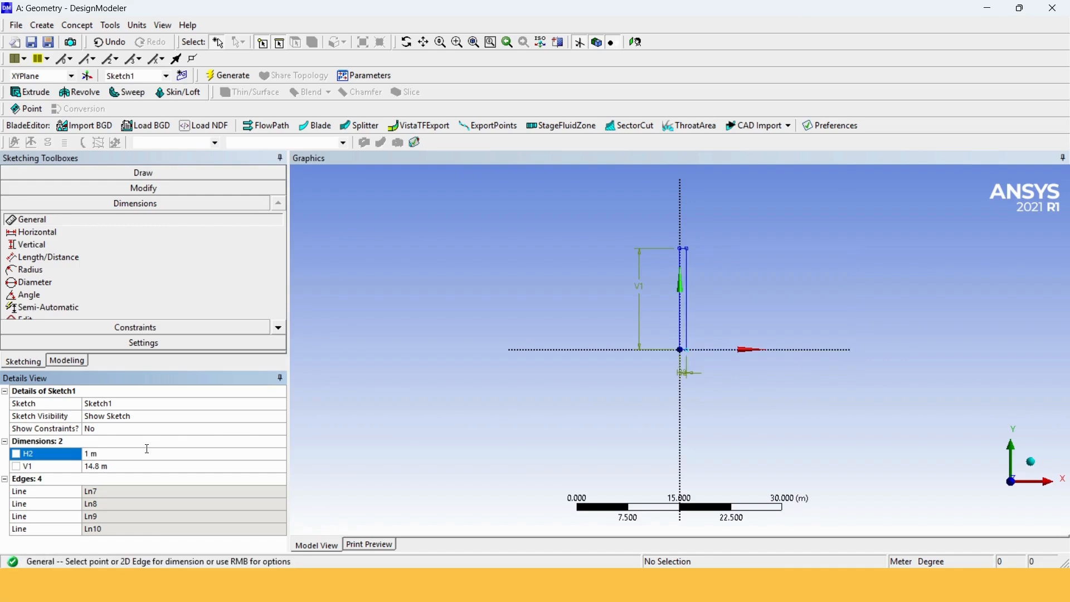
pyautogui.click(179, 465)
pyautogui.write('0.5')
pyautogui.press('Return')
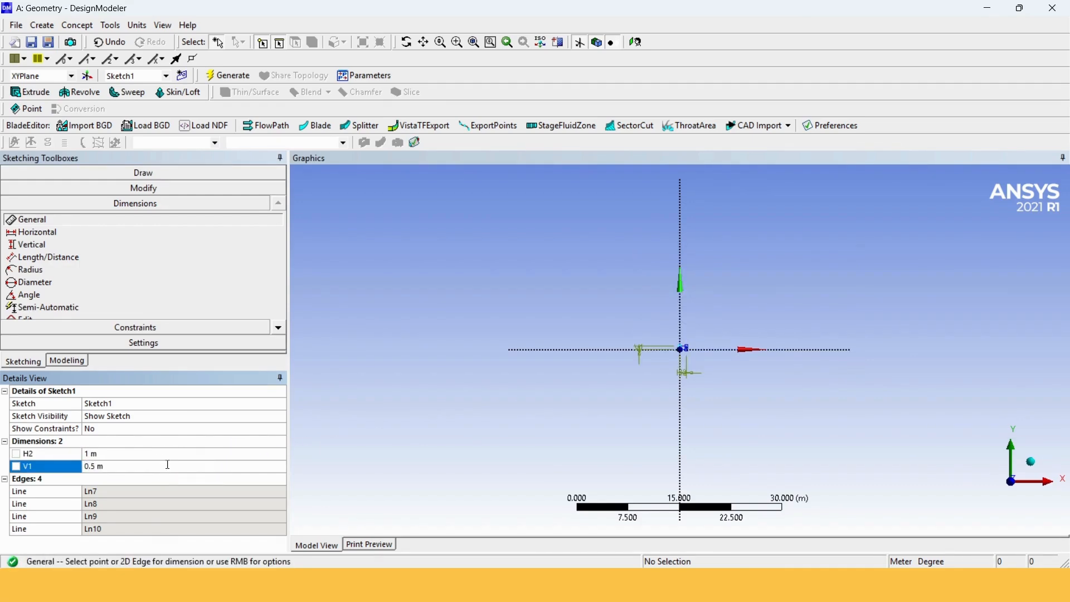
# - Generate a surface from Sketch1 using Surfaces From Sketches with the Add Material operation
pyautogui.click(66, 361)
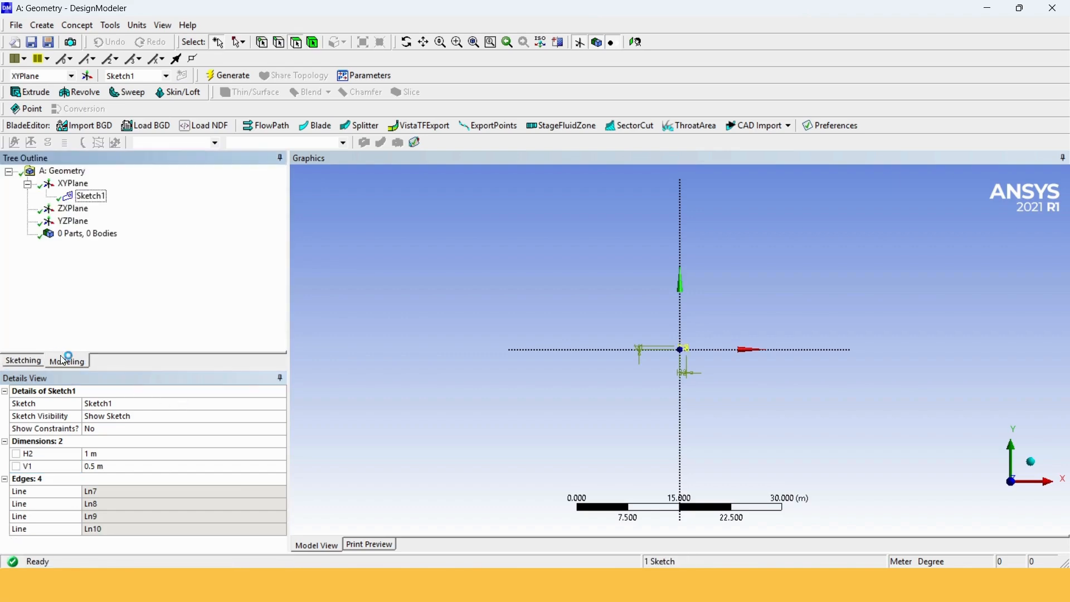
pyautogui.click(78, 25)
pyautogui.click(95, 127)
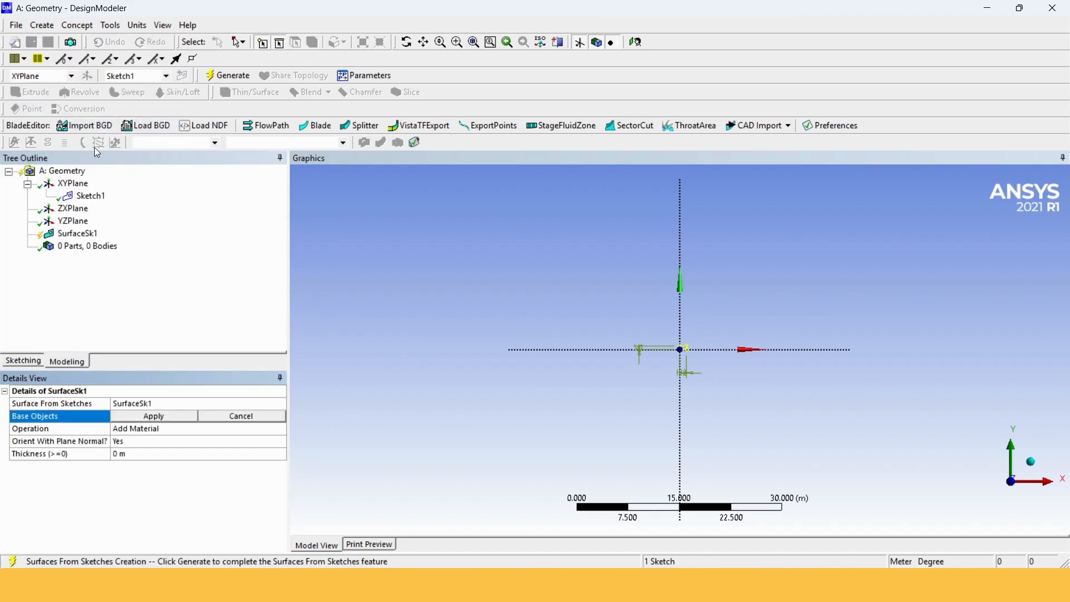
pyautogui.click(92, 199)
pyautogui.click(155, 418)
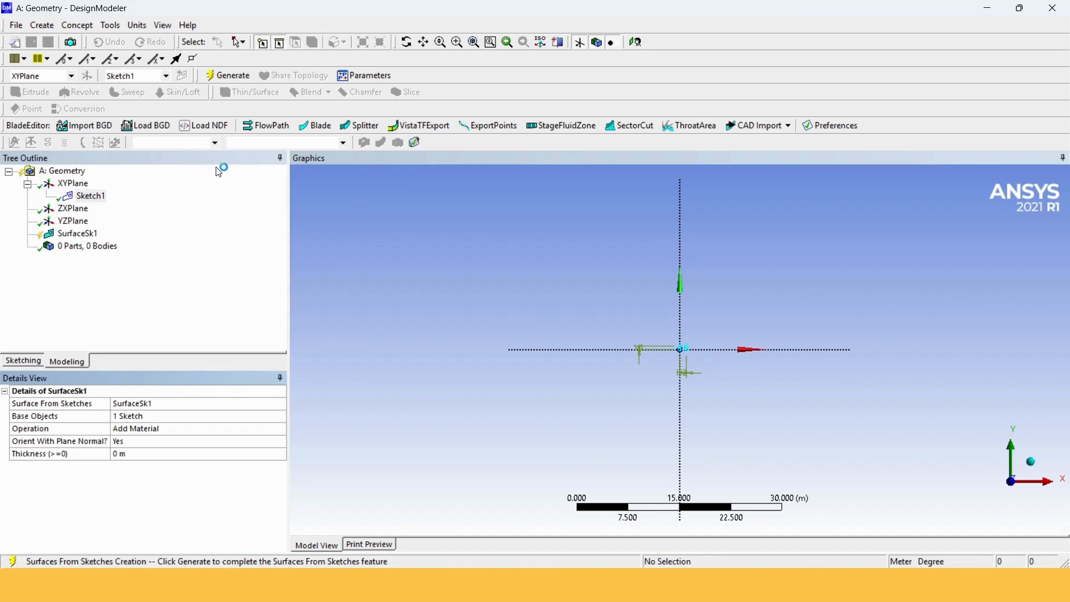
pyautogui.click(224, 80)
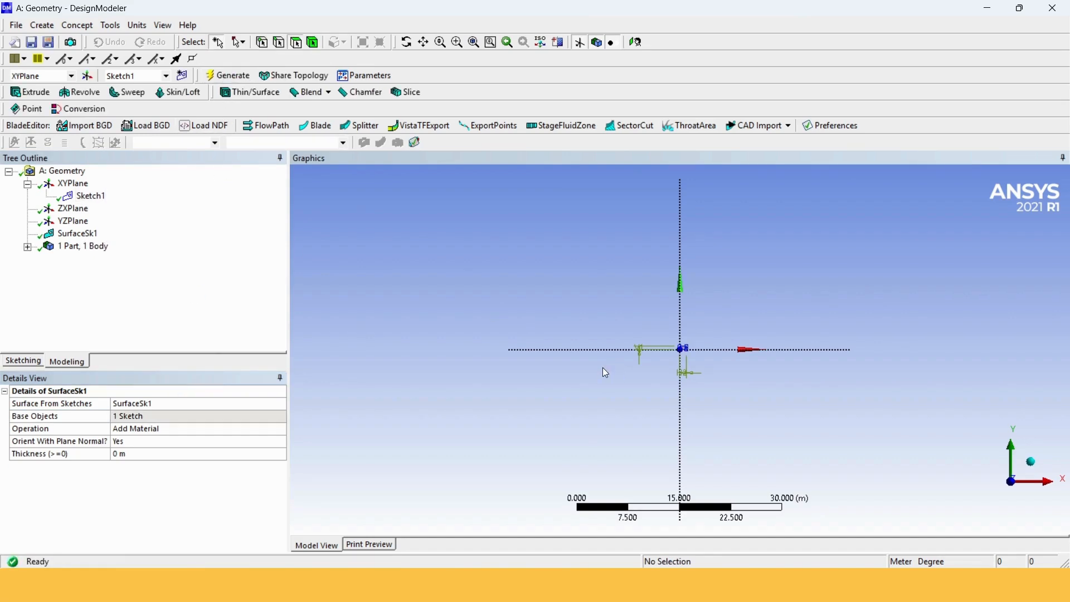
pyautogui.scroll(8, 715, 325)
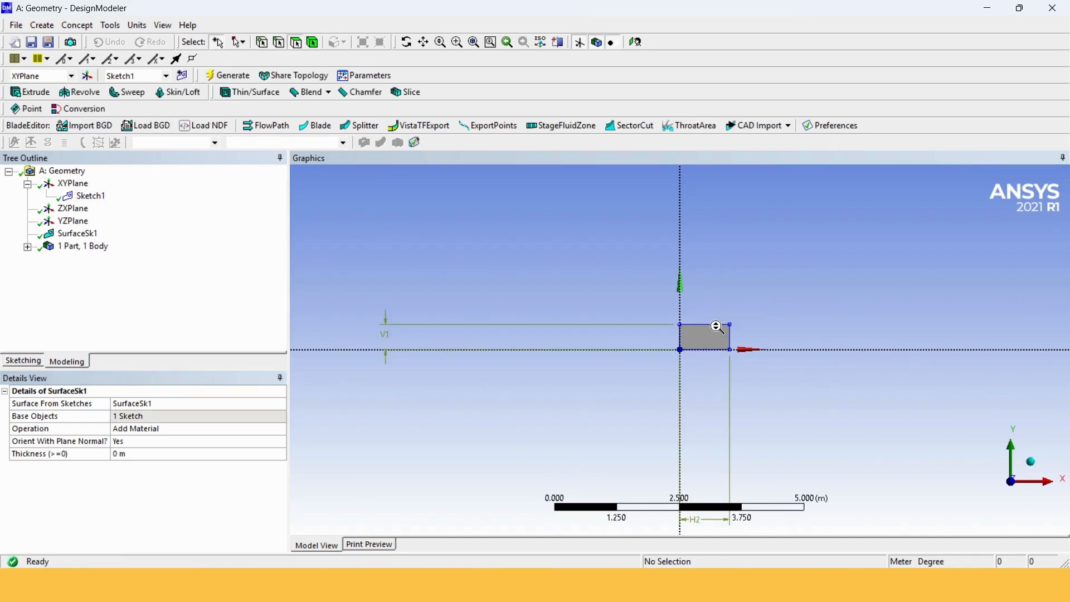
pyautogui.scroll(5, 717, 327)
pyautogui.scroll(4, 878, 229)
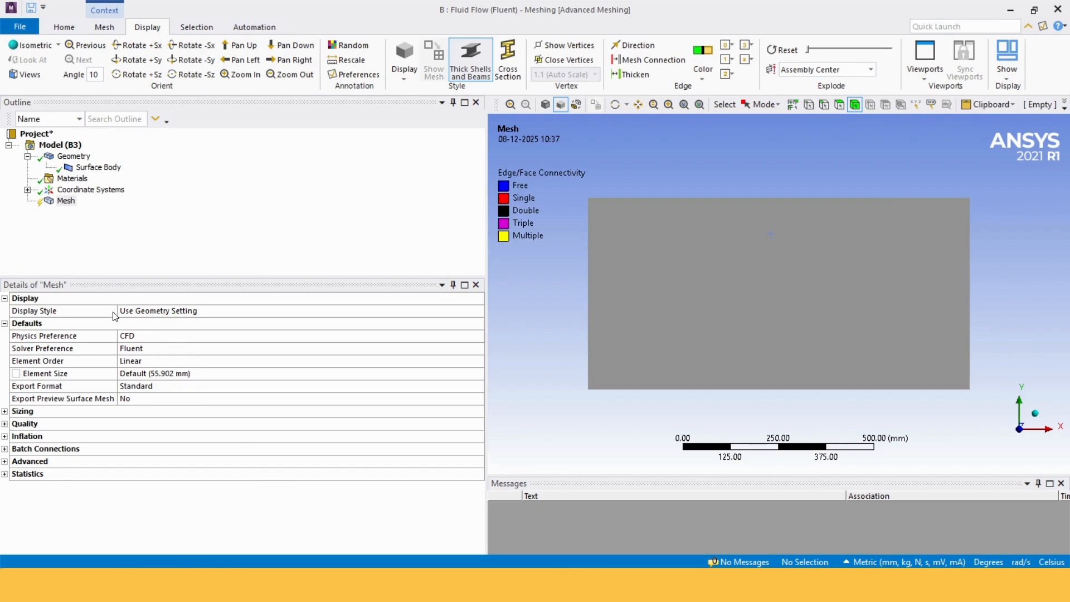
# - Insert a Face Meshing control under Mesh and apply it to the rectangular face
pyautogui.click(67, 201)
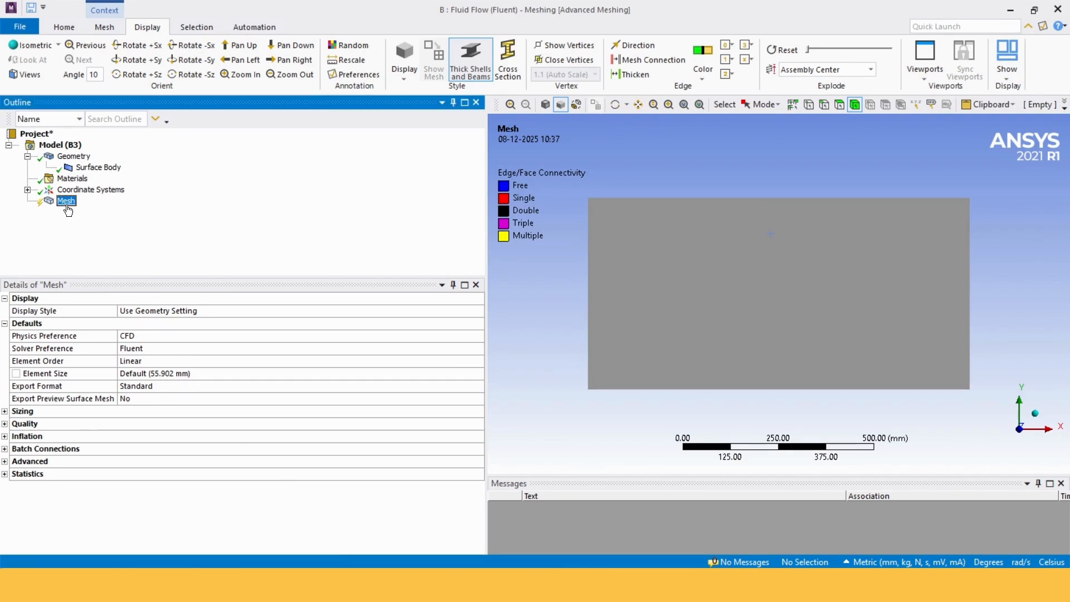
pyautogui.rightClick(69, 210)
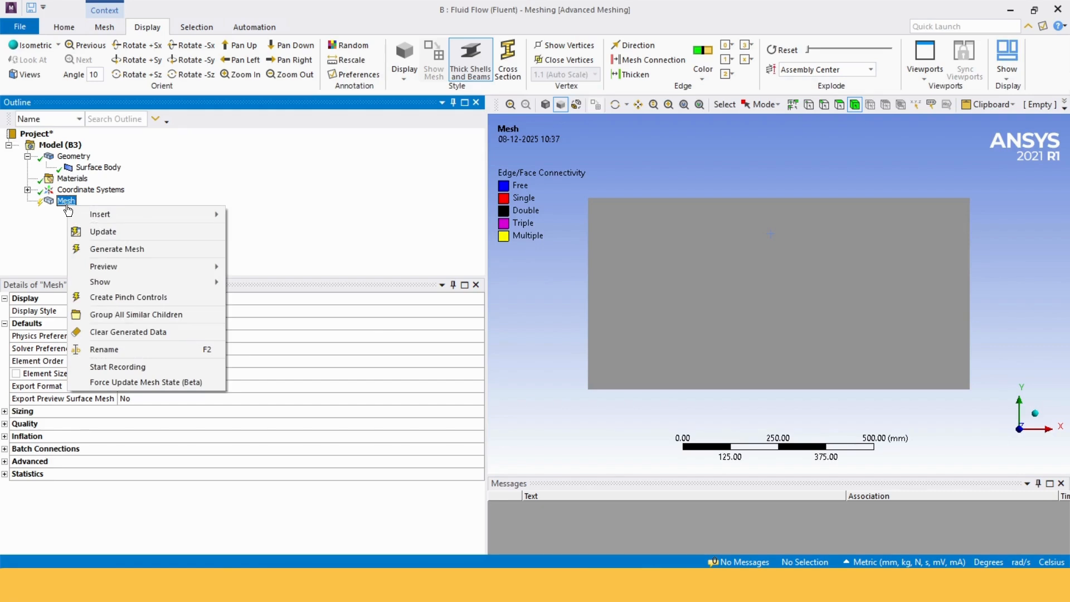
pyautogui.moveTo(147, 216)
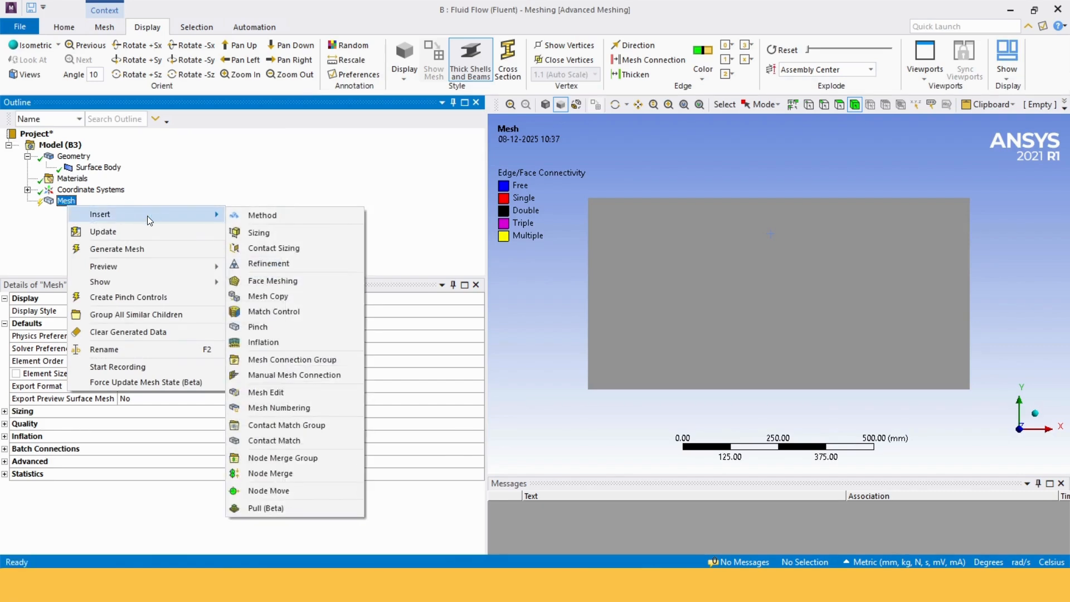
pyautogui.click(302, 280)
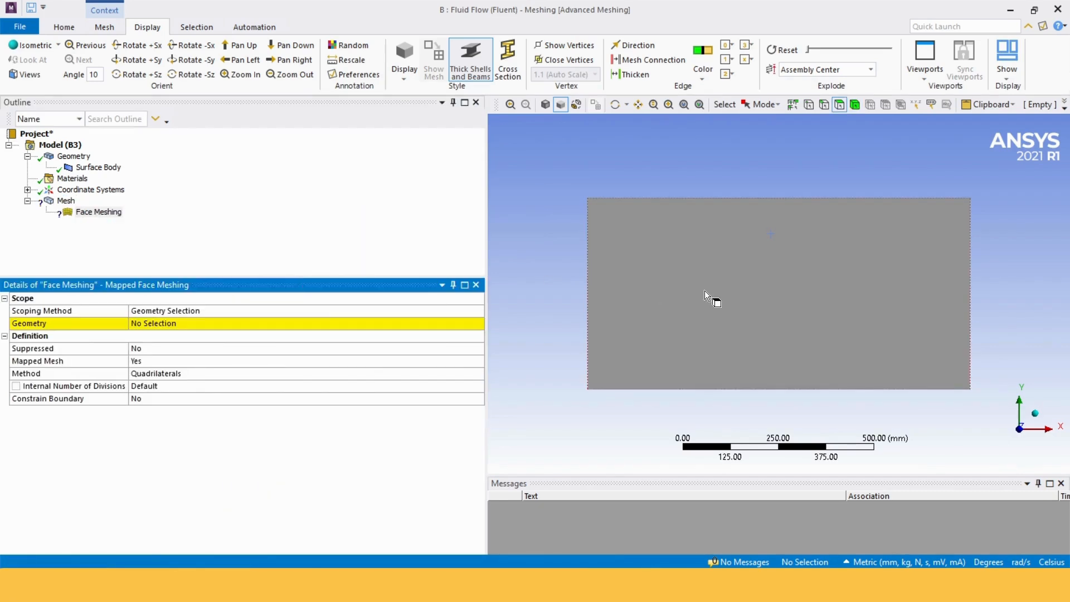
pyautogui.click(716, 289)
pyautogui.click(157, 326)
pyautogui.click(161, 323)
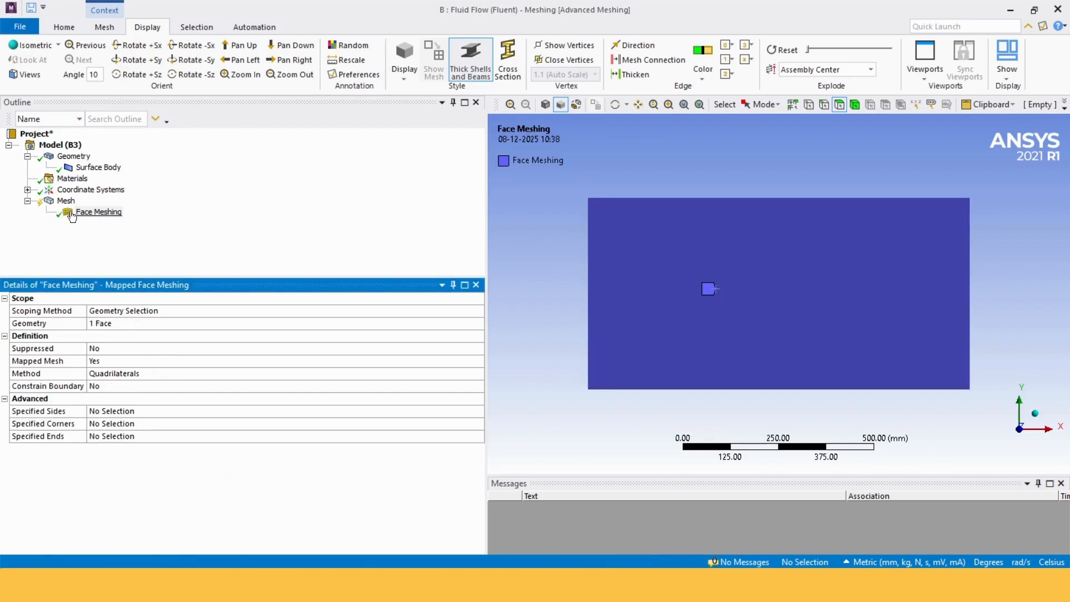
# - Insert a Sizing control under Mesh and apply it to the rectangle's two vertical edges
pyautogui.rightClick(67, 204)
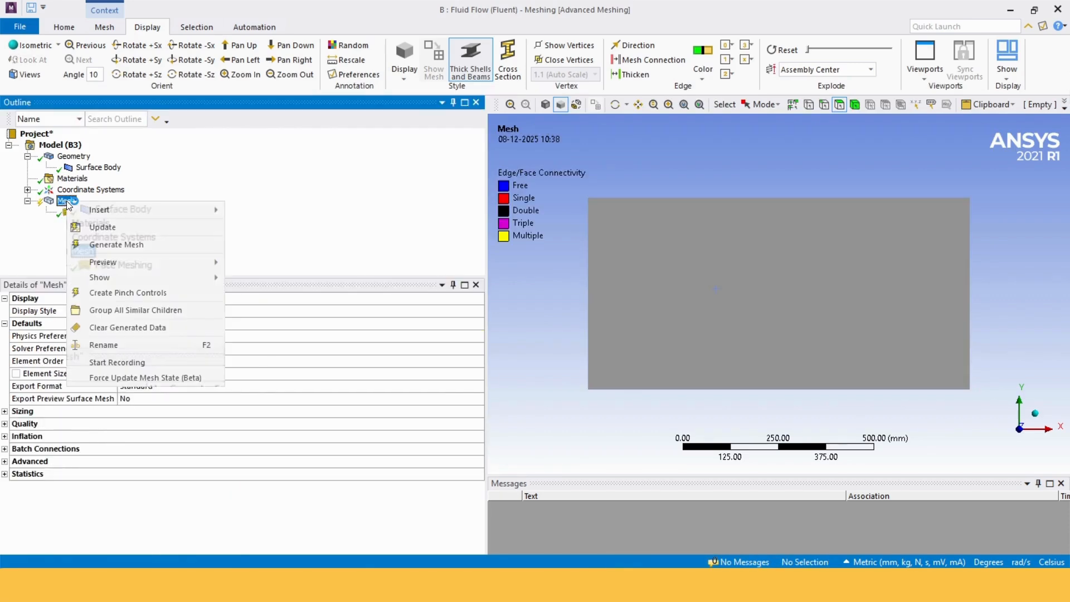
pyautogui.moveTo(166, 211)
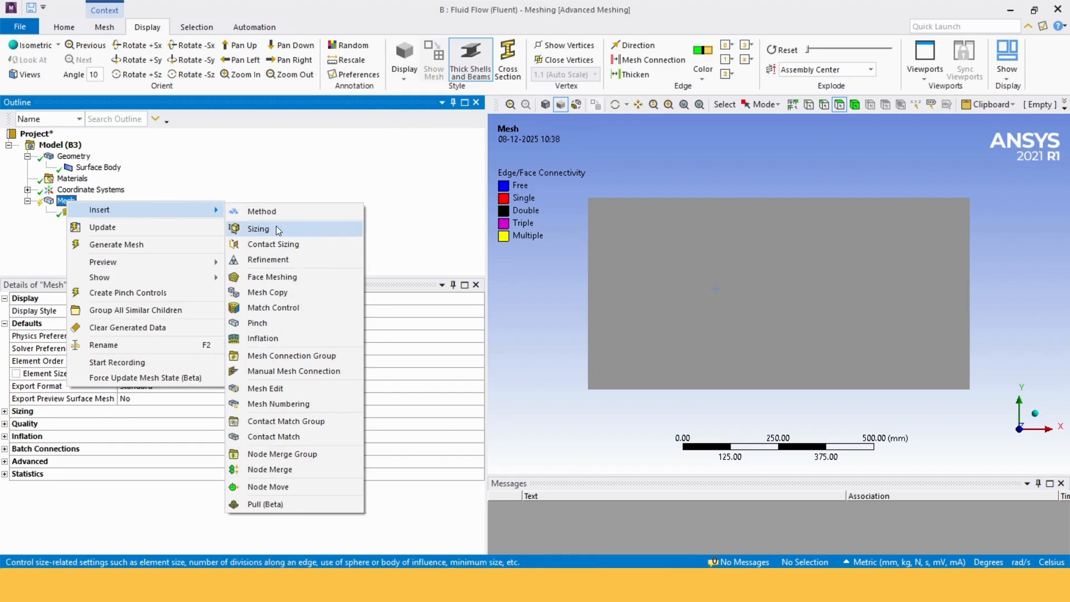
pyautogui.click(259, 229)
pyautogui.click(589, 245)
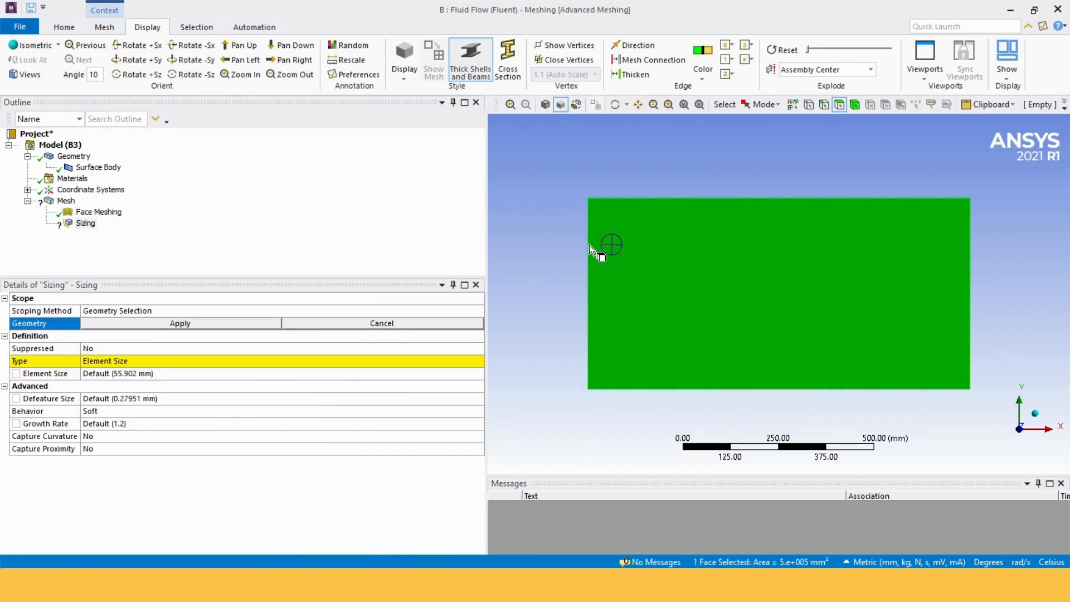
pyautogui.click(829, 156)
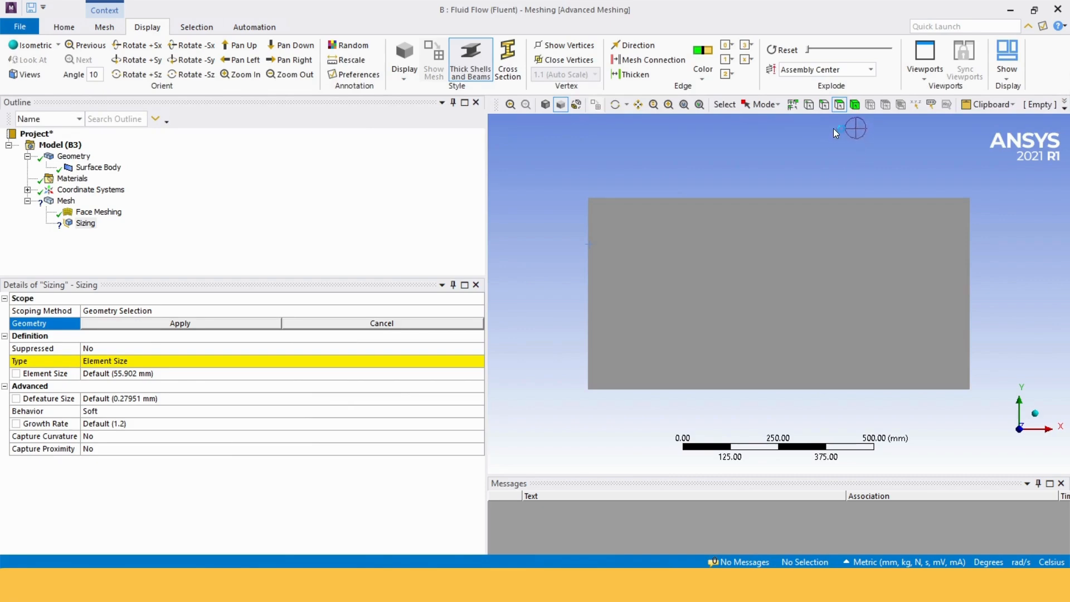
pyautogui.click(825, 110)
pyautogui.click(589, 257)
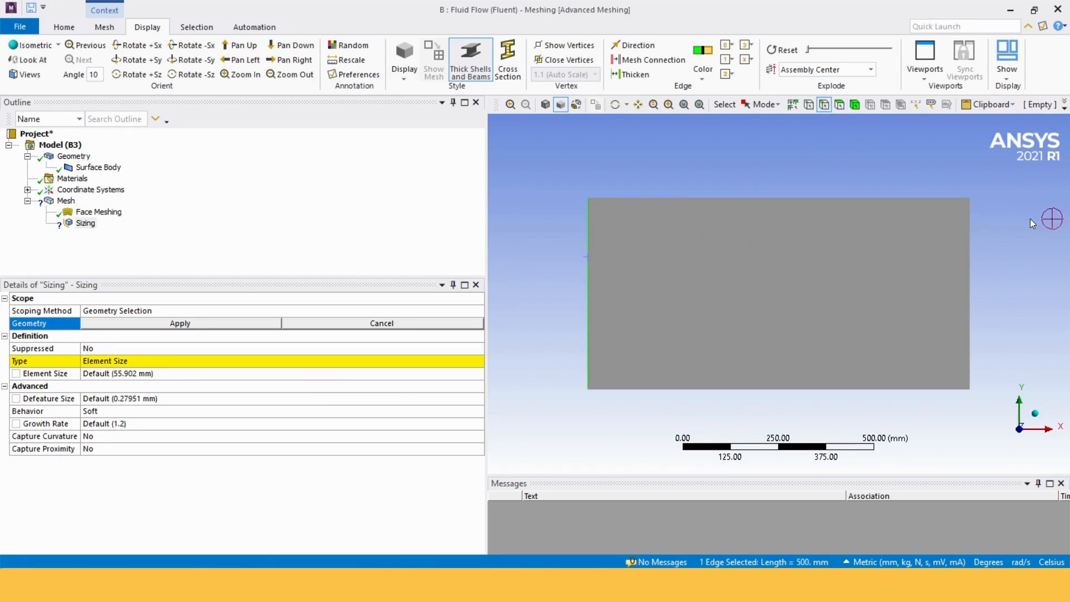
pyautogui.keyDown('ctrl'); pyautogui.click(971, 228); pyautogui.keyUp('ctrl')
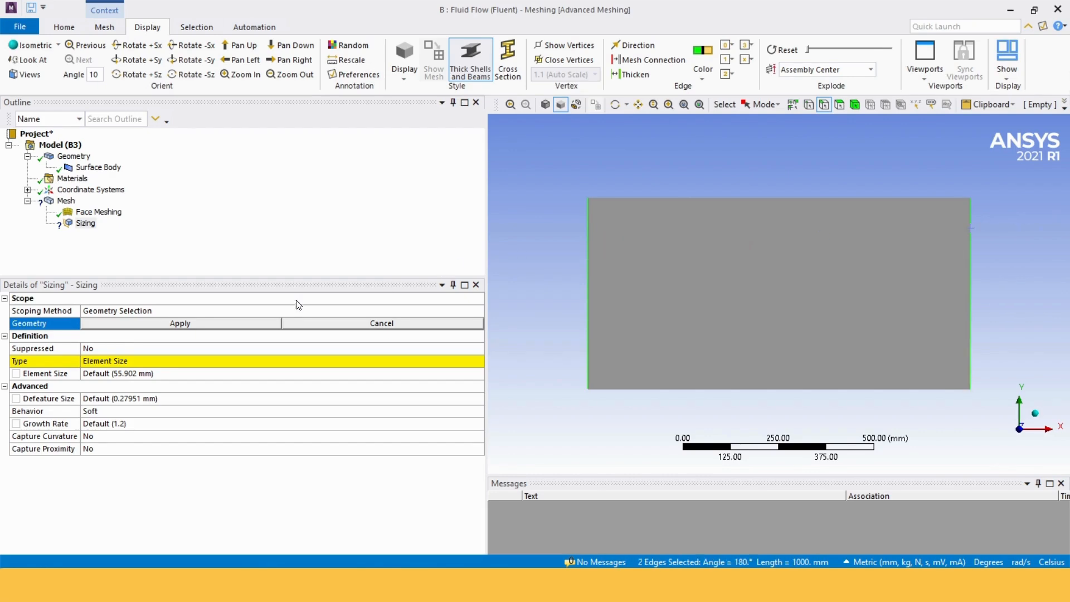
pyautogui.click(202, 323)
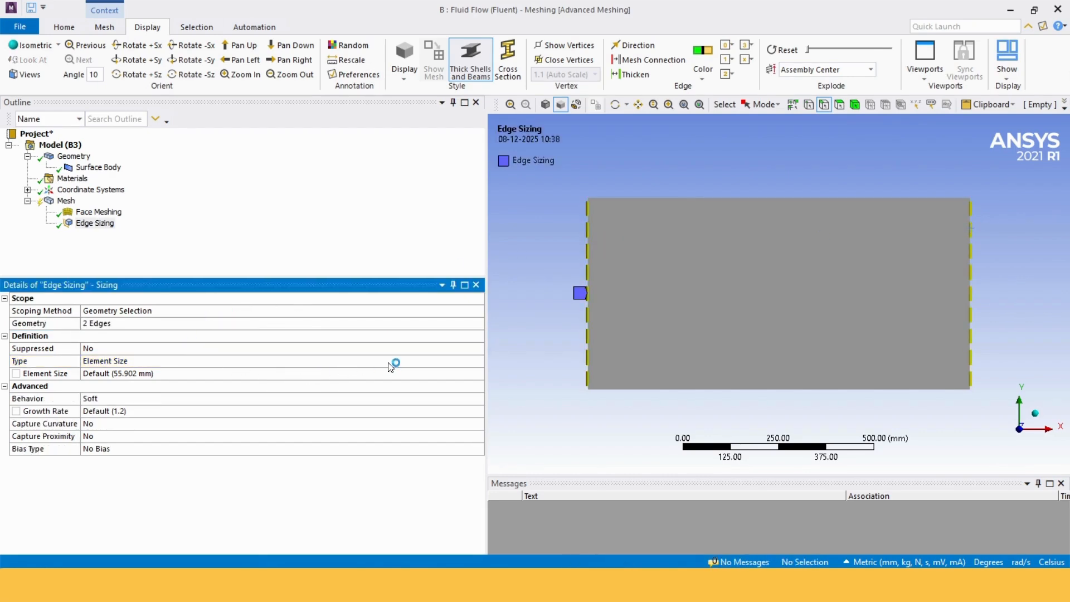
# - Define the vertical edges' sizing by Number of Divisions with 25 divisions and Hard behavior
pyautogui.click(417, 361)
pyautogui.click(478, 361)
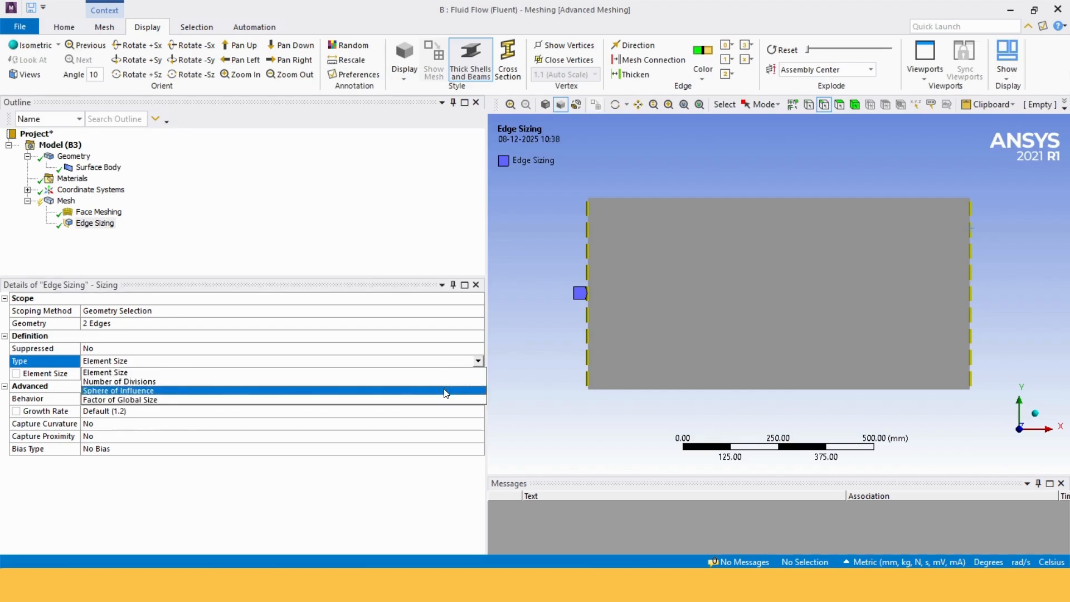
pyautogui.click(423, 382)
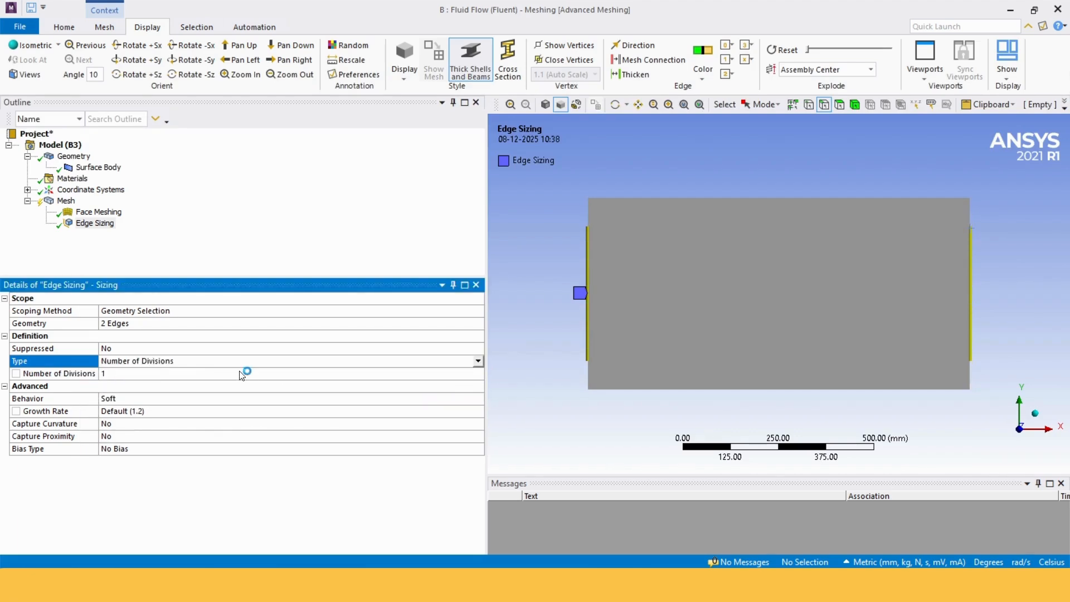
pyautogui.click(181, 377)
pyautogui.write('25')
pyautogui.press('Return')
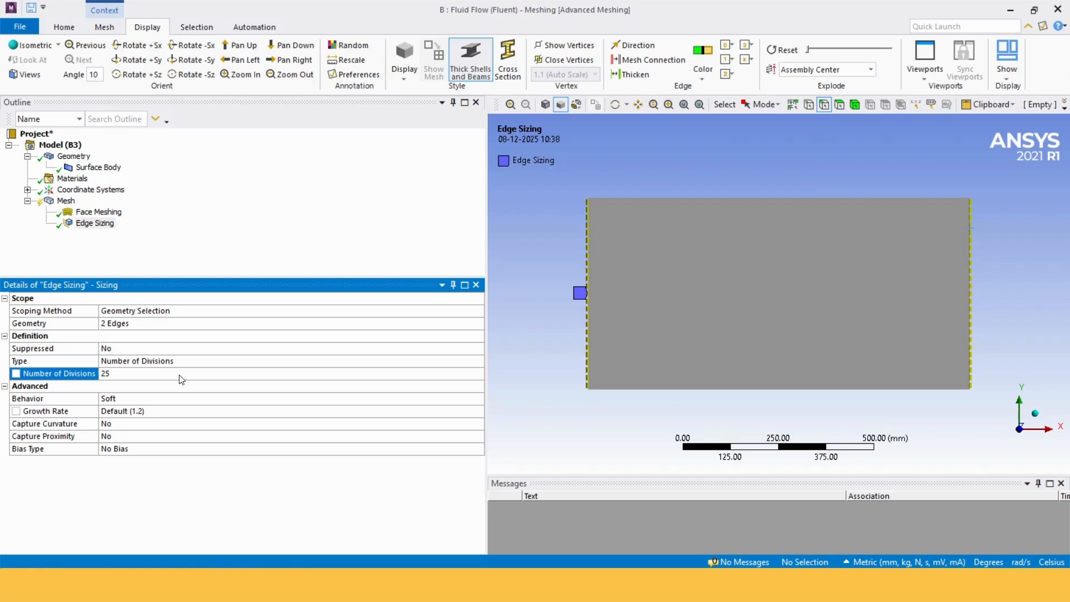
pyautogui.click(222, 398)
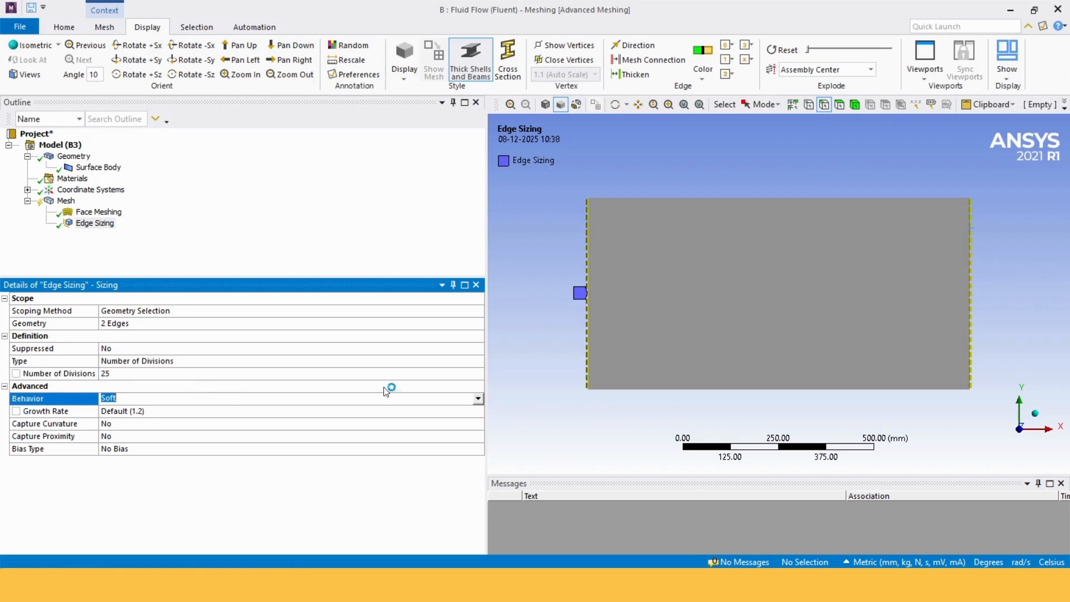
pyautogui.click(478, 398)
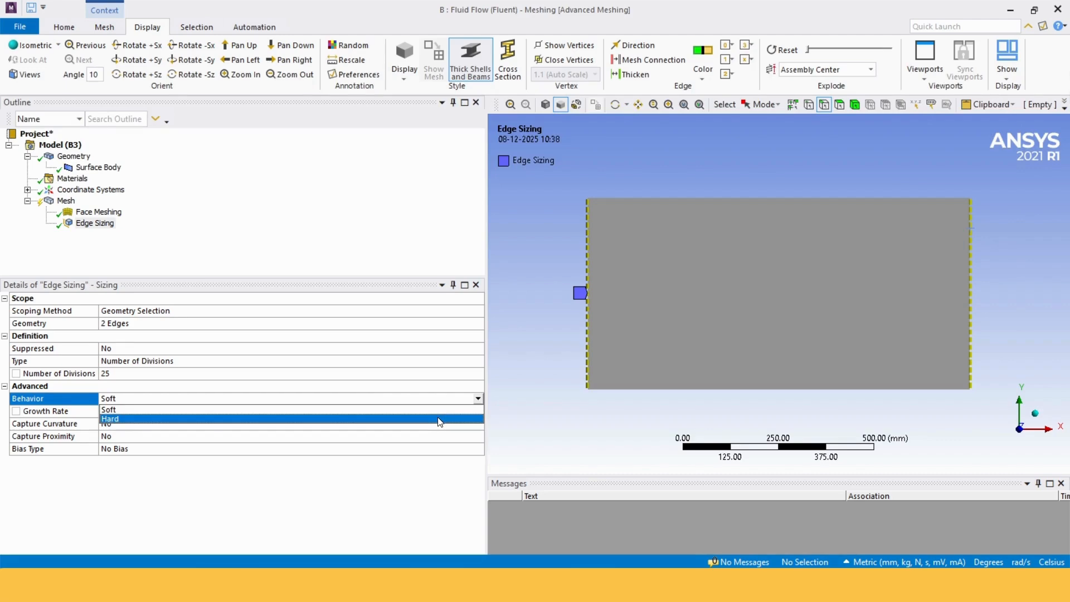
pyautogui.click(440, 419)
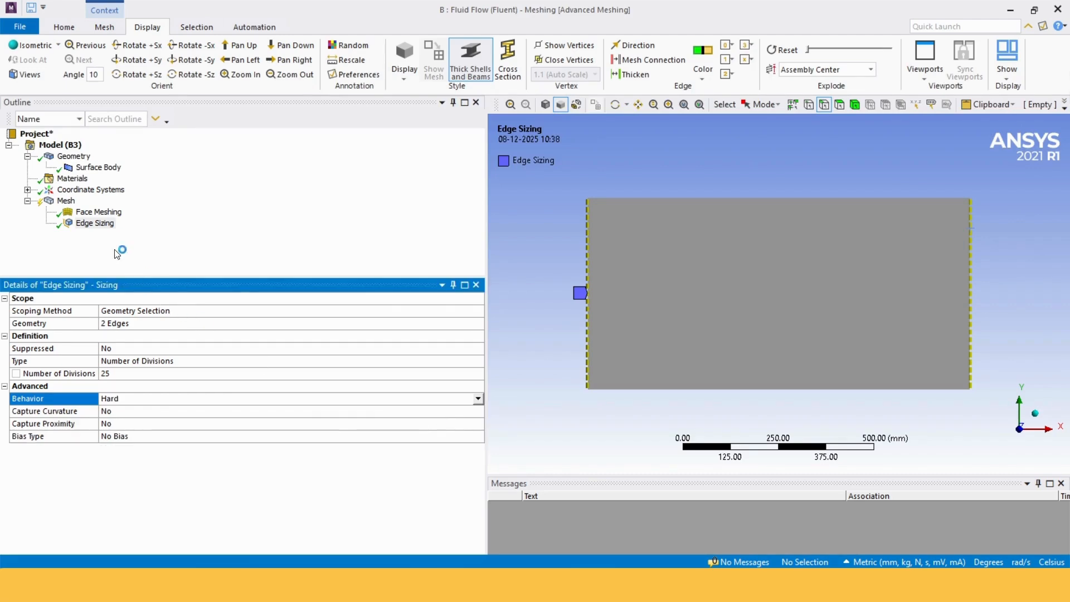
# - Insert a second Sizing control under Mesh and apply it to the rectangle's two horizontal edges
pyautogui.click(66, 202)
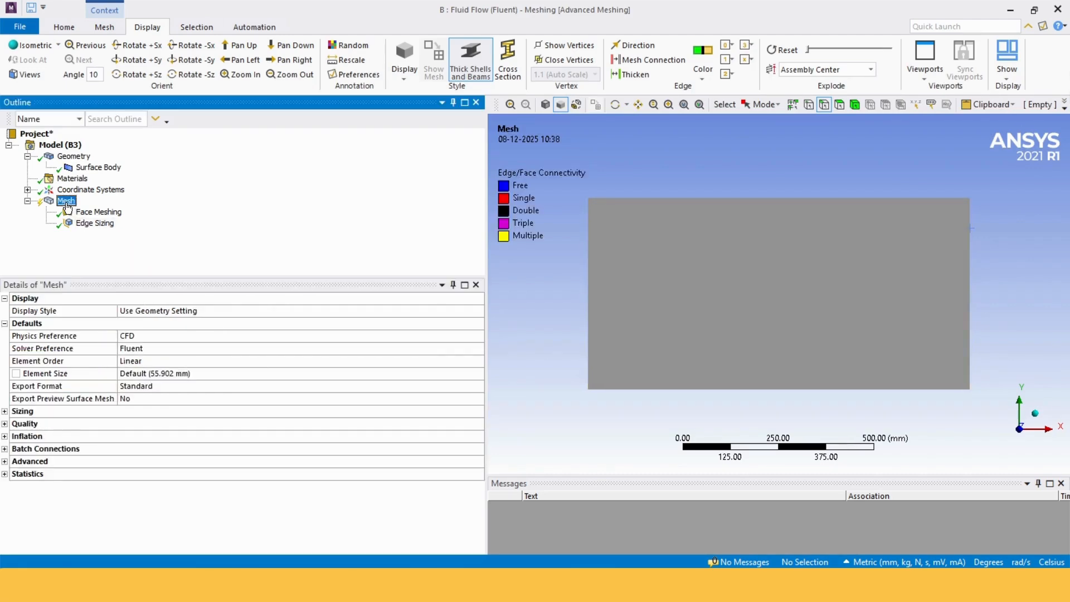
pyautogui.rightClick(66, 202)
pyautogui.moveTo(136, 212)
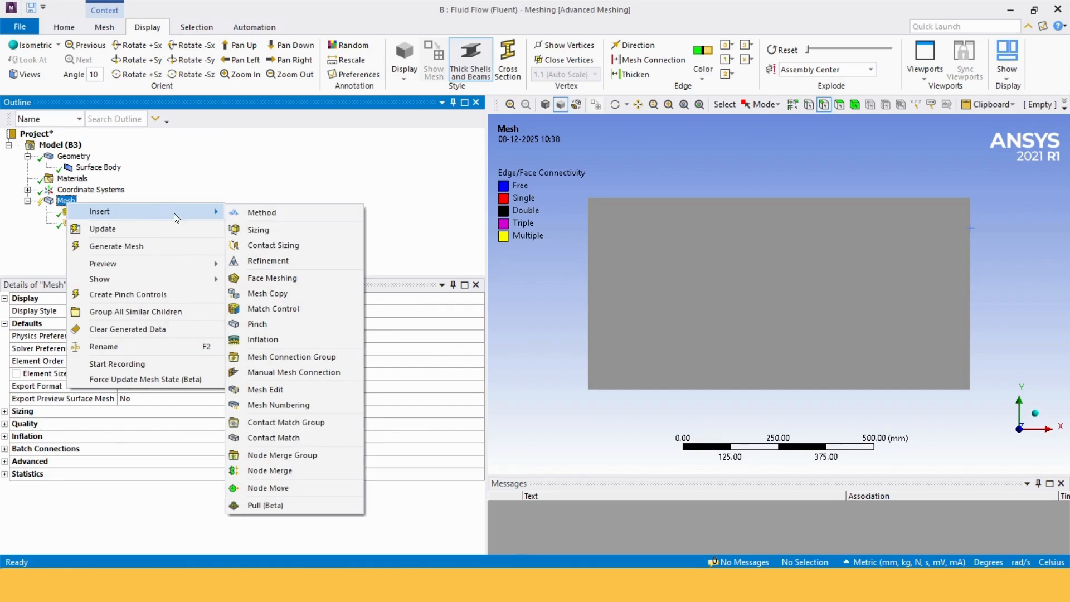
pyautogui.click(245, 229)
pyautogui.click(666, 389)
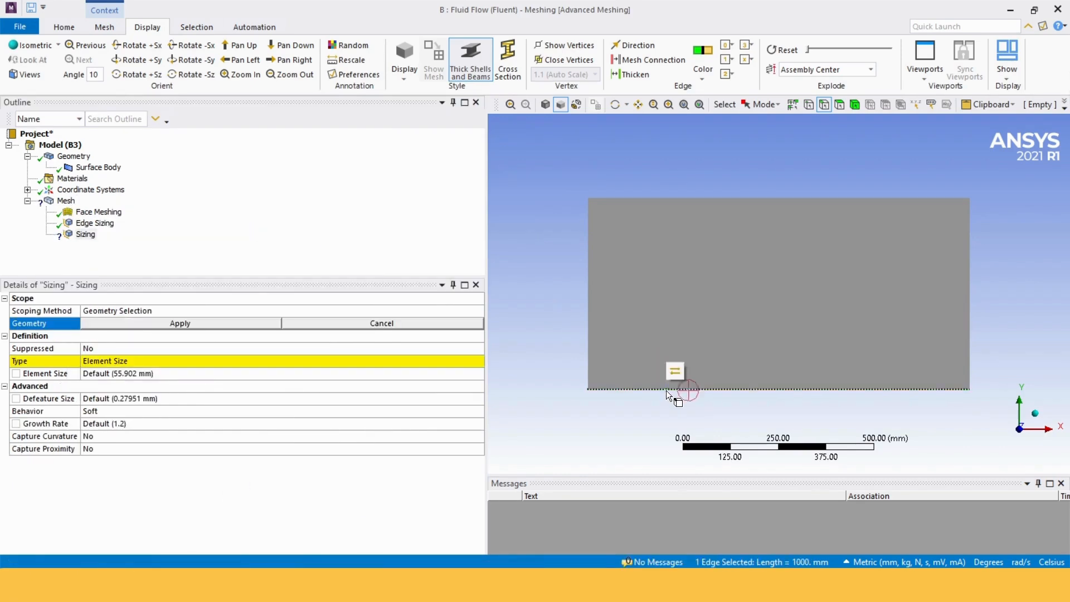
pyautogui.keyDown('ctrl'); pyautogui.click(666, 199); pyautogui.keyUp('ctrl')
pyautogui.click(212, 324)
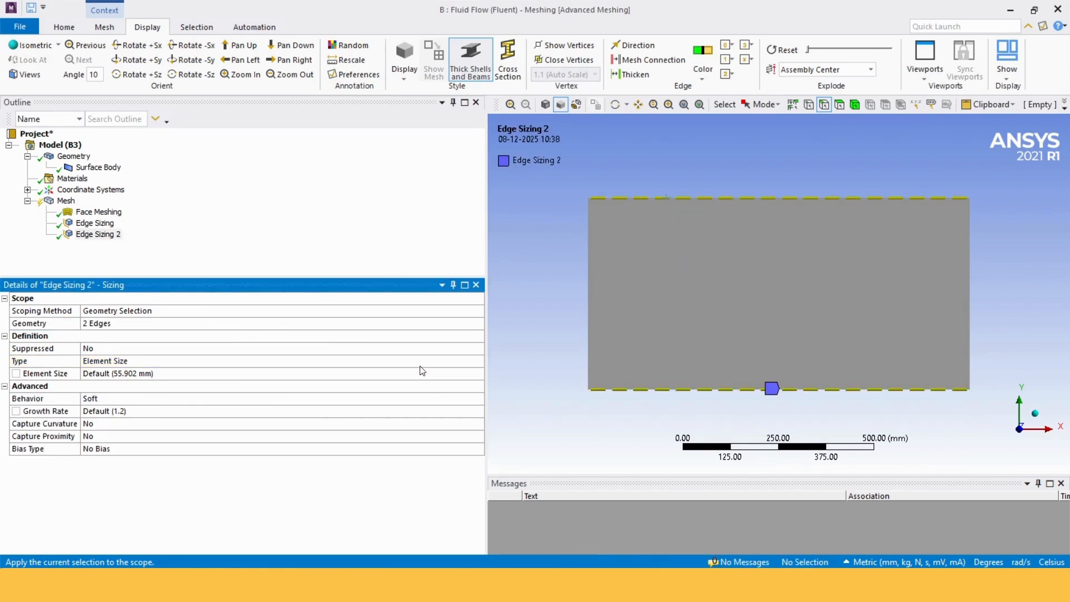
# - Define the horizontal edges' sizing by Number of Divisions with 100 divisions and Hard behavior
pyautogui.click(442, 361)
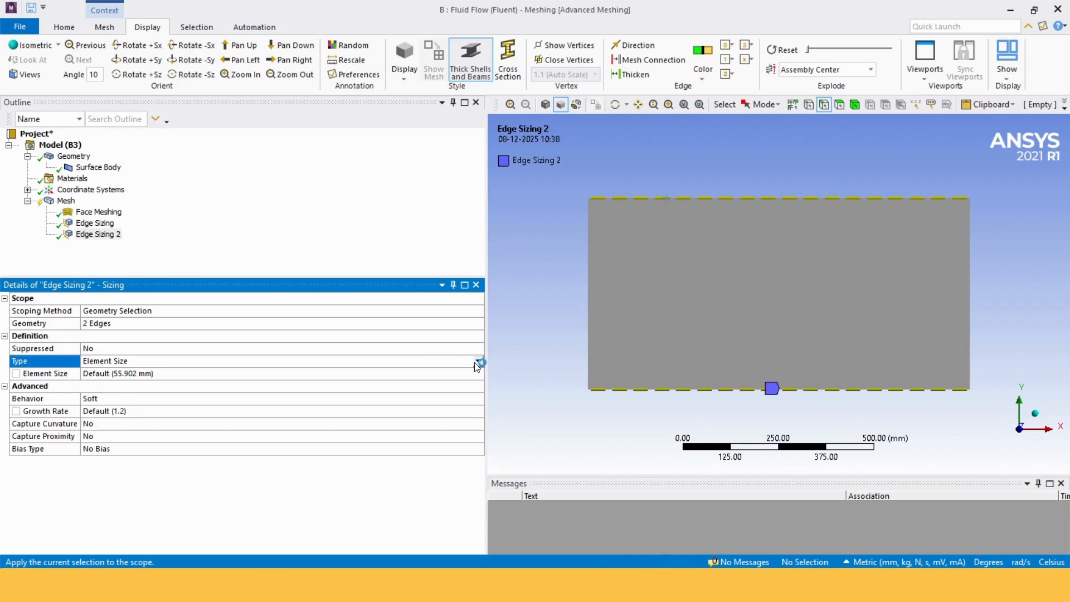
pyautogui.click(478, 361)
pyautogui.click(427, 382)
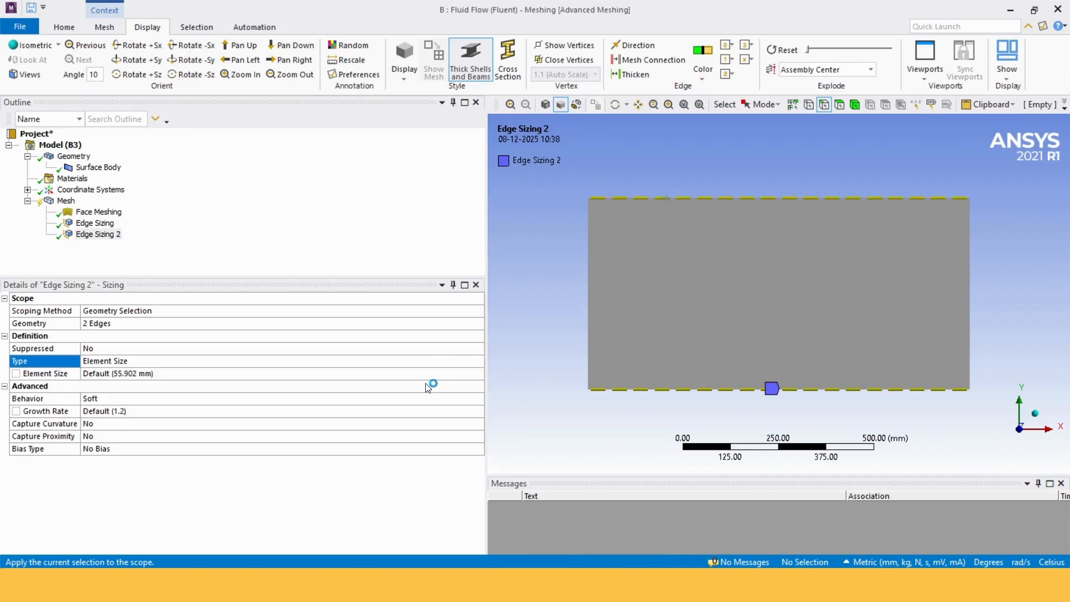
pyautogui.click(190, 378)
pyautogui.write('100')
pyautogui.press('Return')
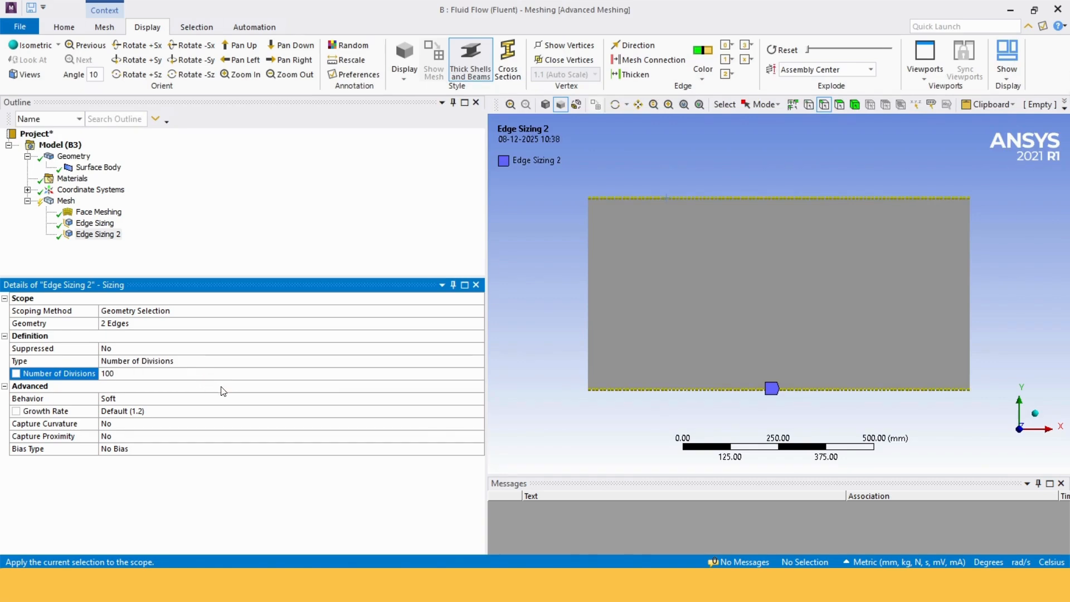
pyautogui.click(252, 401)
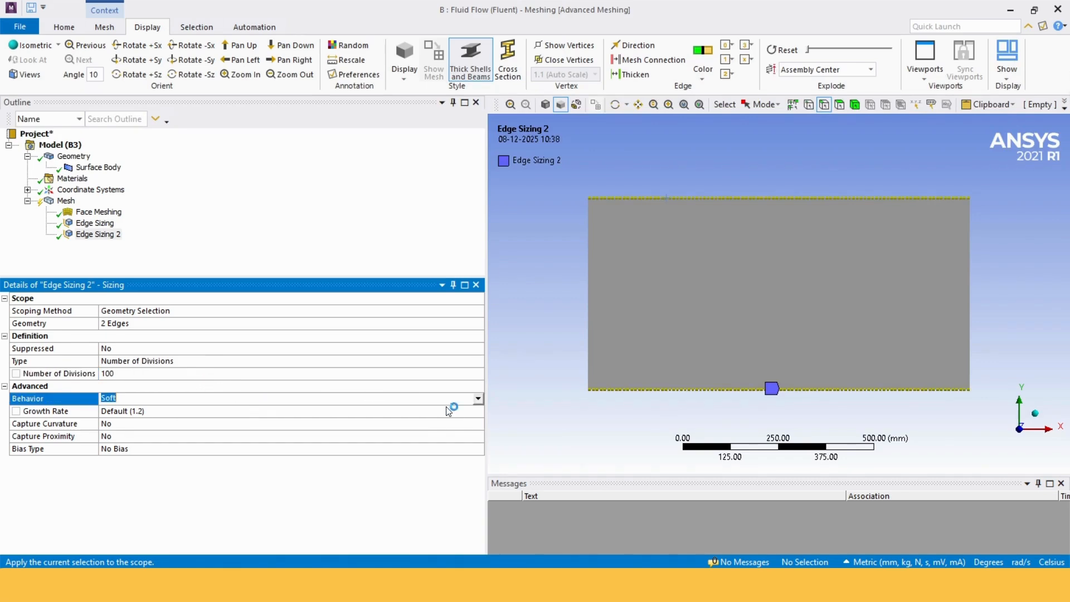
pyautogui.click(477, 400)
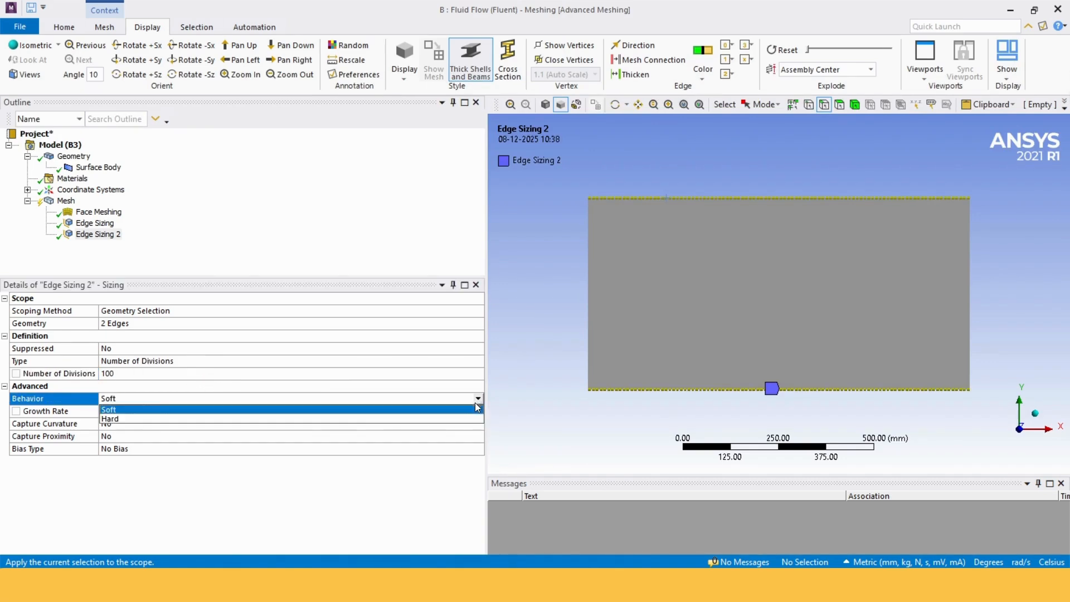
pyautogui.click(452, 419)
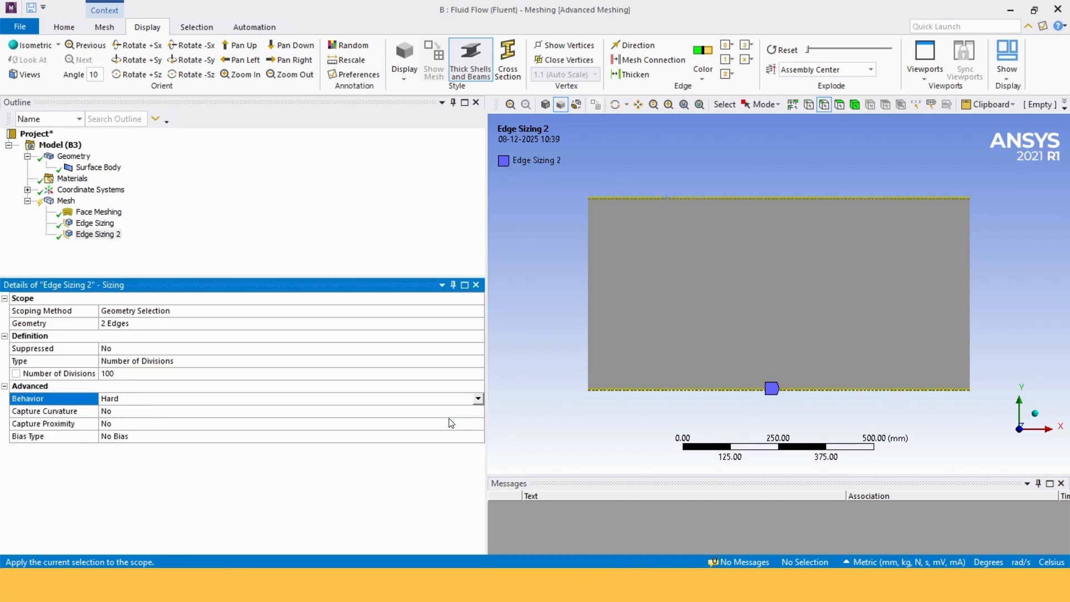
# - Bias the horizontal edges' divisions with the pattern that is finer at both ends, and define its bias factor
pyautogui.click(482, 437)
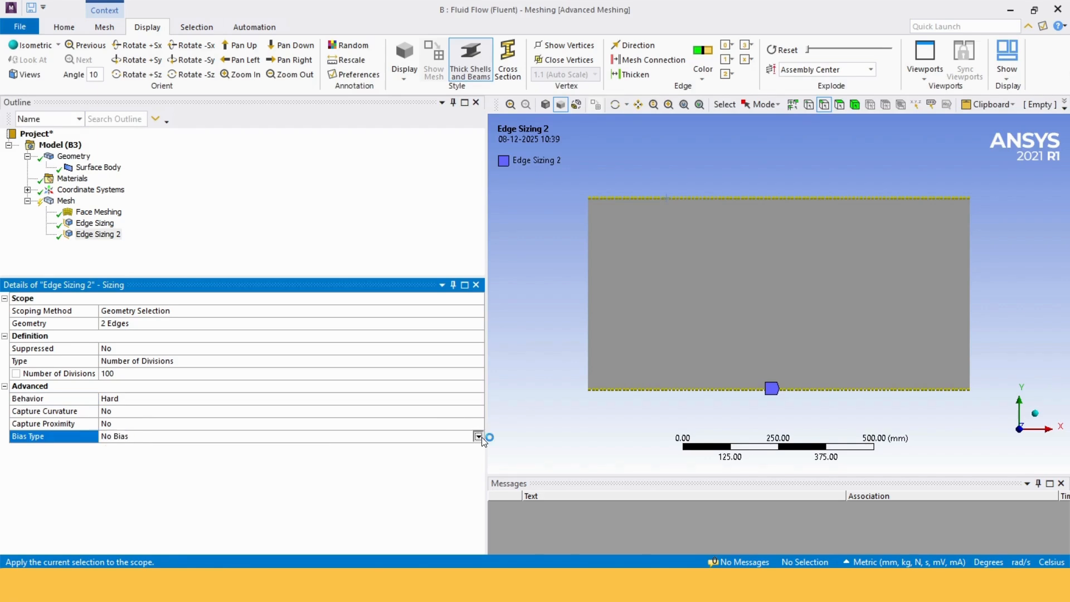
pyautogui.click(478, 437)
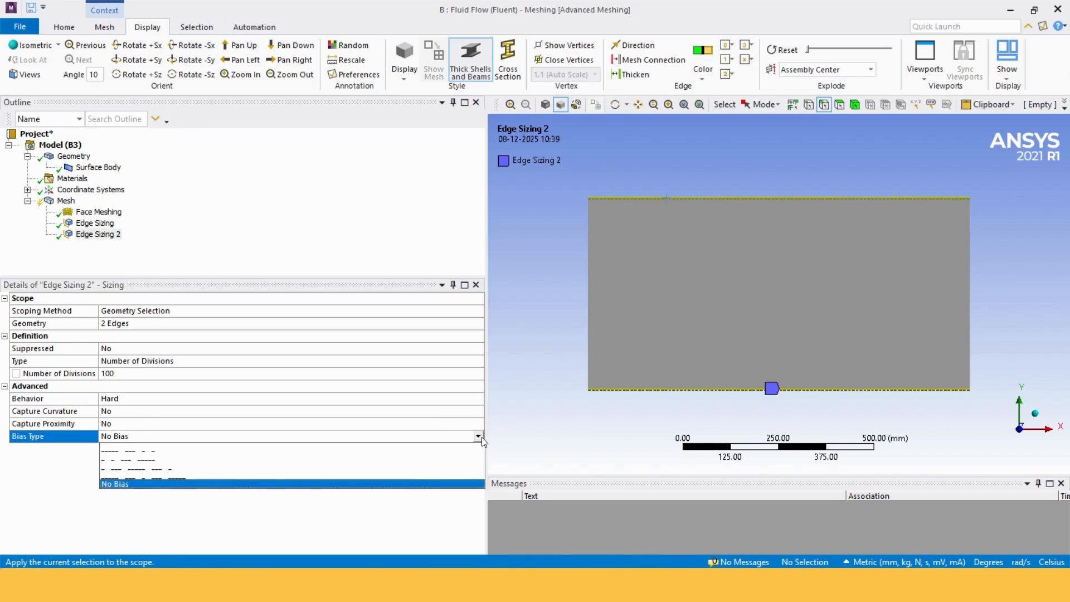
pyautogui.click(452, 466)
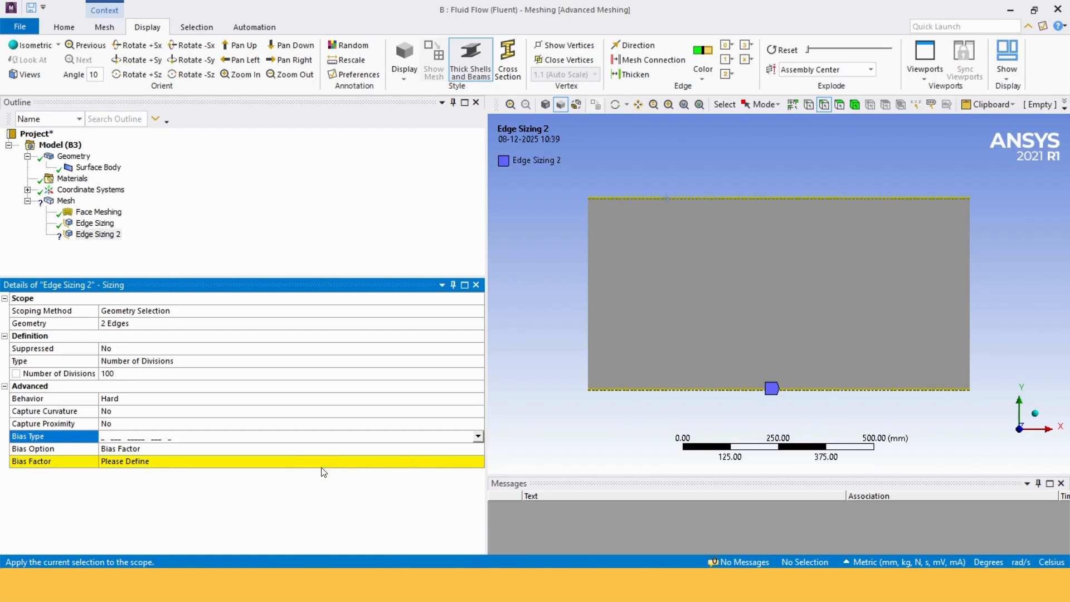
pyautogui.click(285, 460)
pyautogui.press('Return')
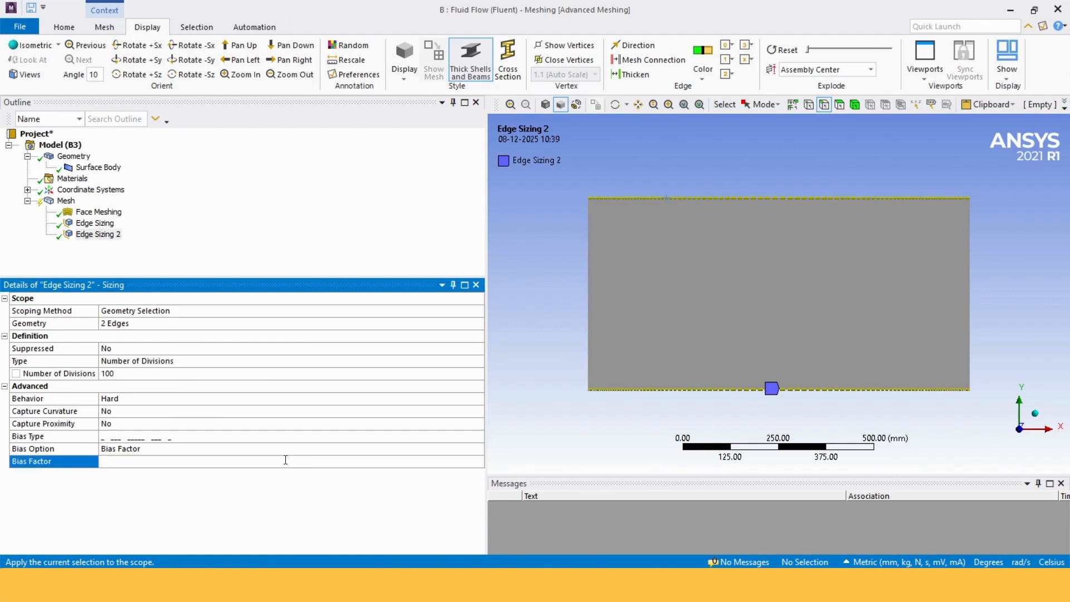
# - Generate the mesh on the rectangular surface and view it up close
pyautogui.rightClick(65, 201)
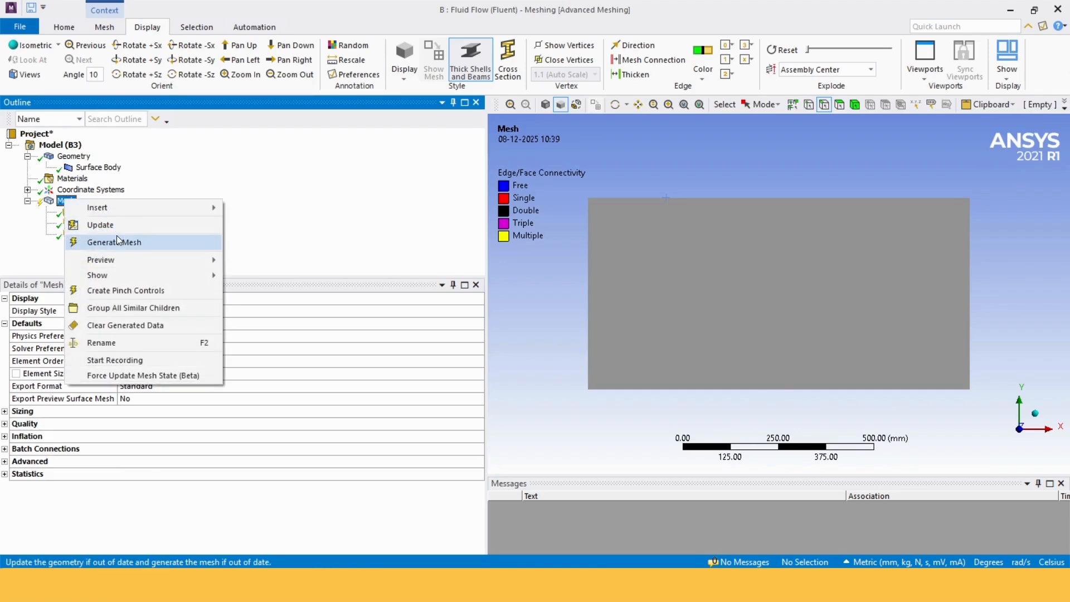
pyautogui.click(118, 238)
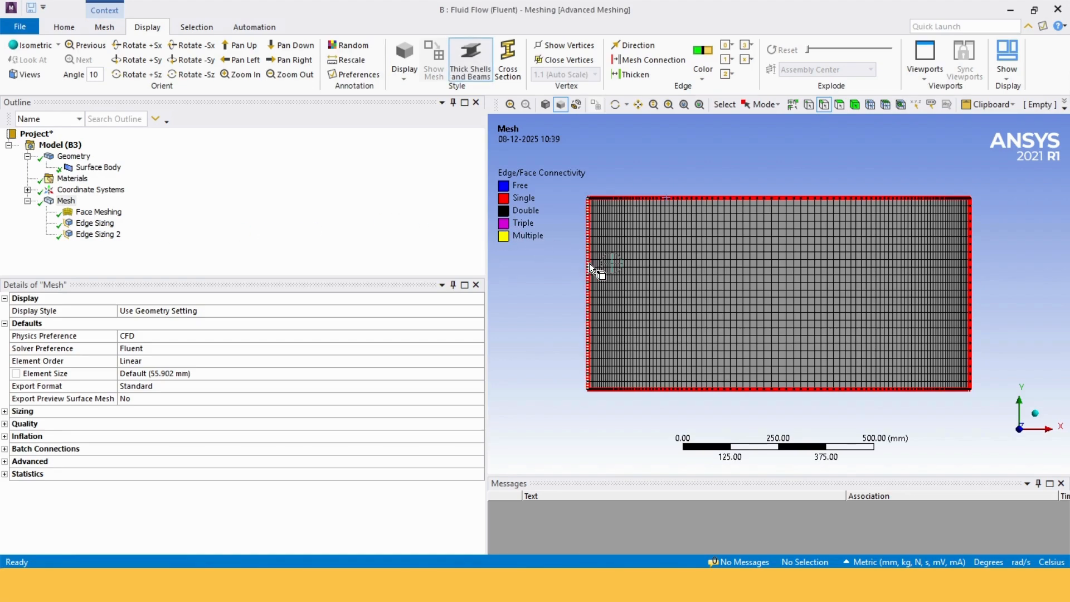
pyautogui.scroll(3, 589, 263)
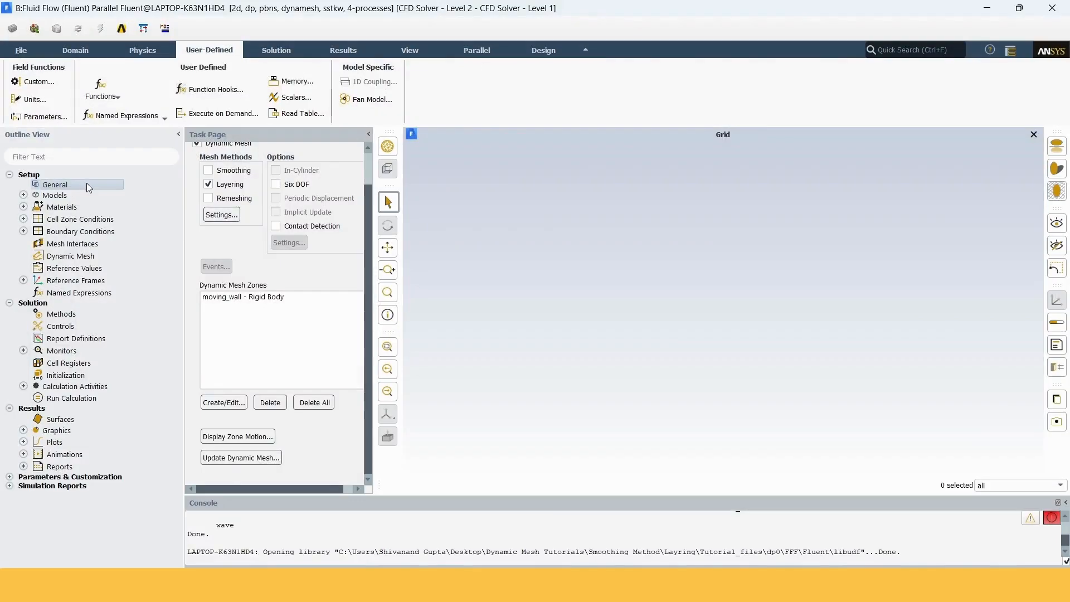
# - In Fluent, set the solver time to Transient and enable Dynamic Mesh with Layering as the only mesh method
pyautogui.click(85, 186)
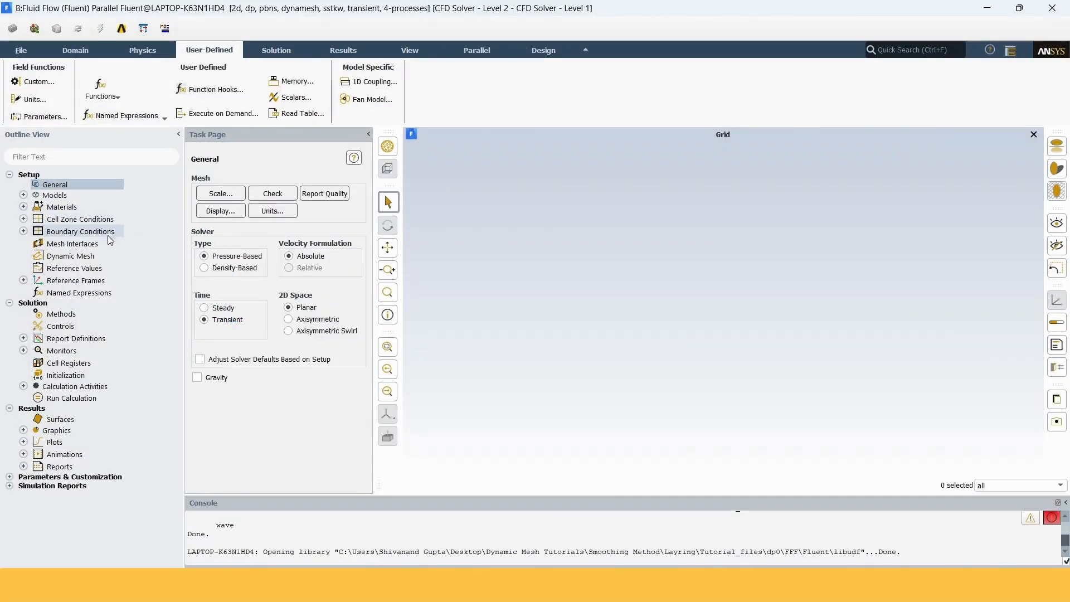
pyautogui.click(70, 255)
pyautogui.click(198, 176)
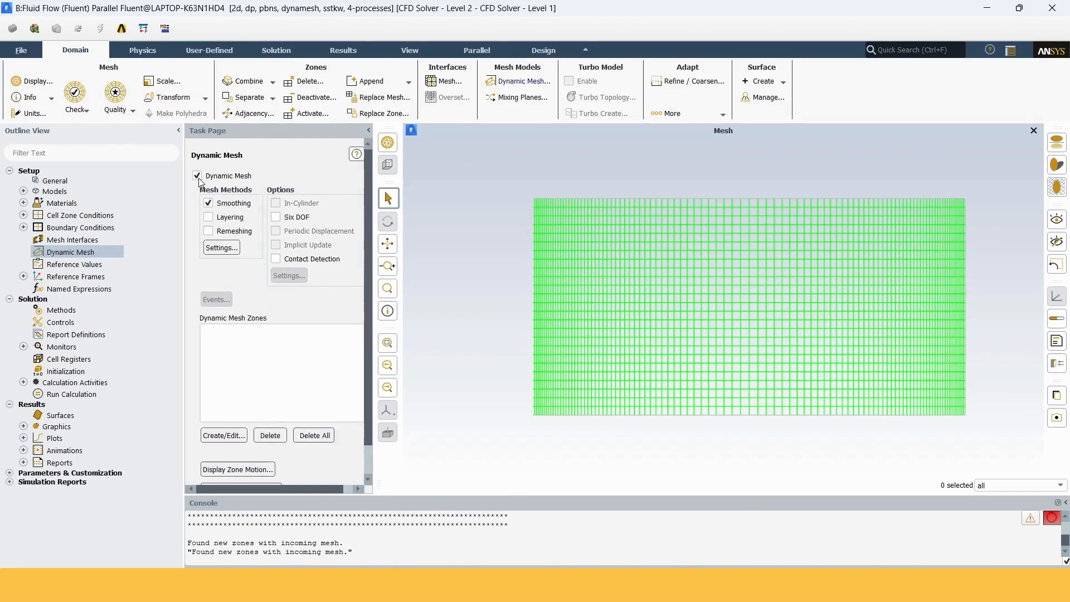
pyautogui.click(209, 203)
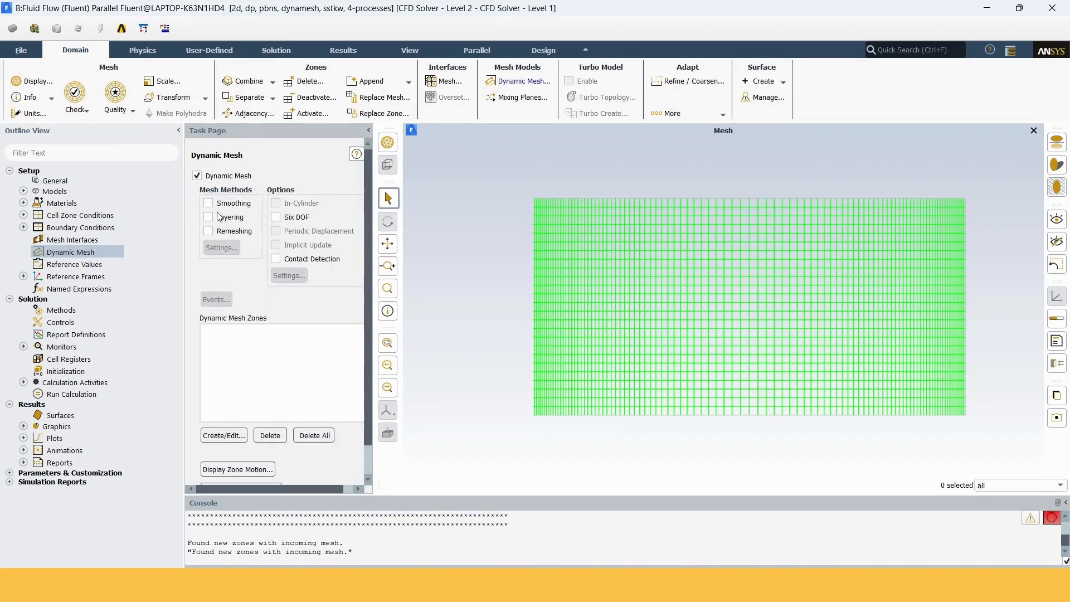
pyautogui.click(213, 218)
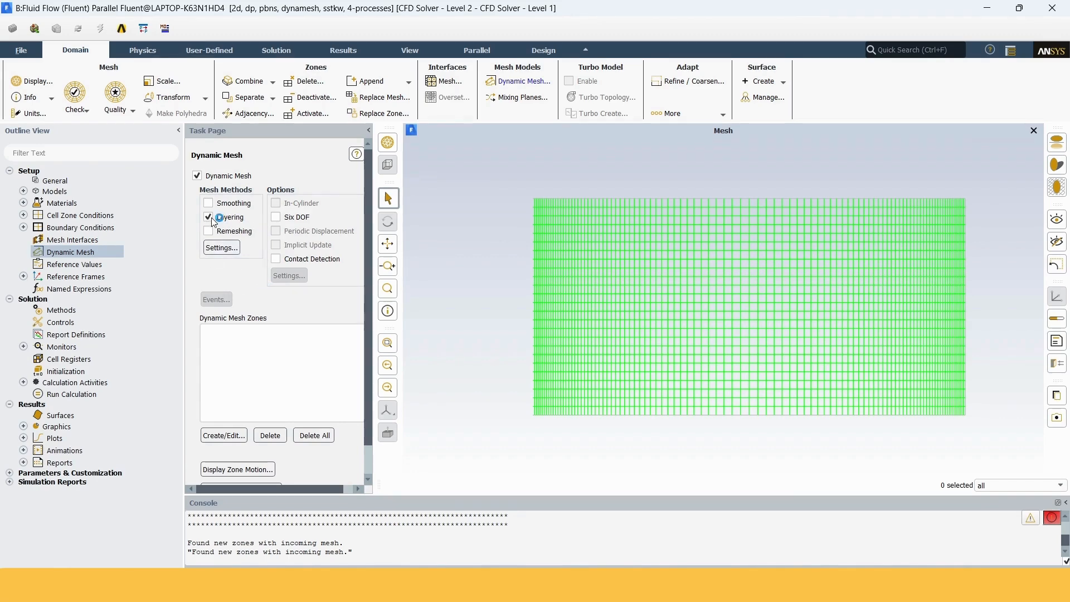
# - Set the Collapse Factor of the layering mesh method to 0.4
pyautogui.click(220, 249)
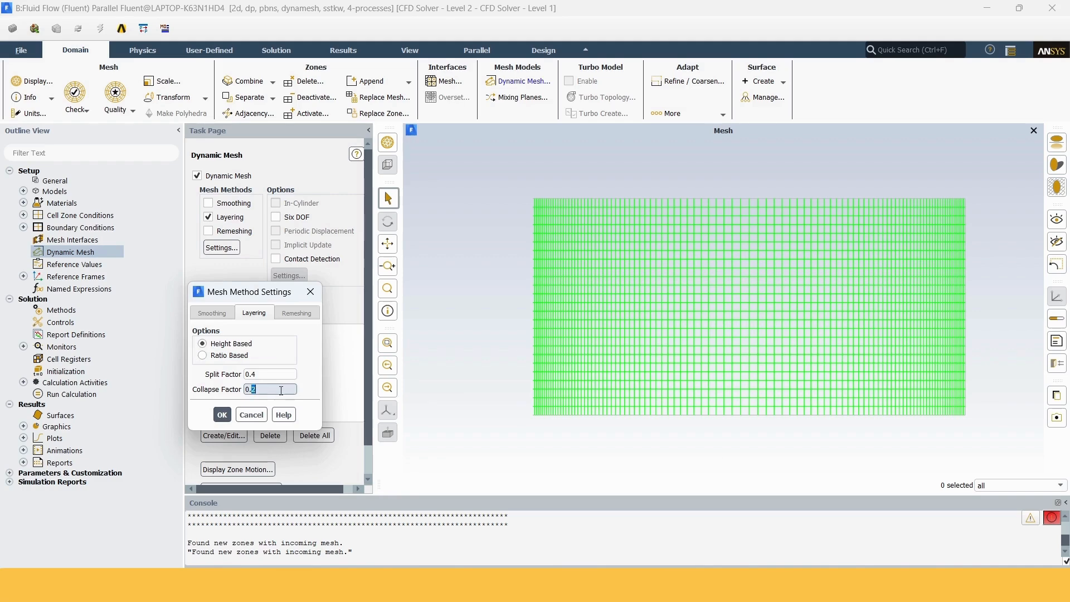
pyautogui.moveTo(263, 391); pyautogui.dragTo(200, 391)
pyautogui.write('0.4')
pyautogui.click(222, 415)
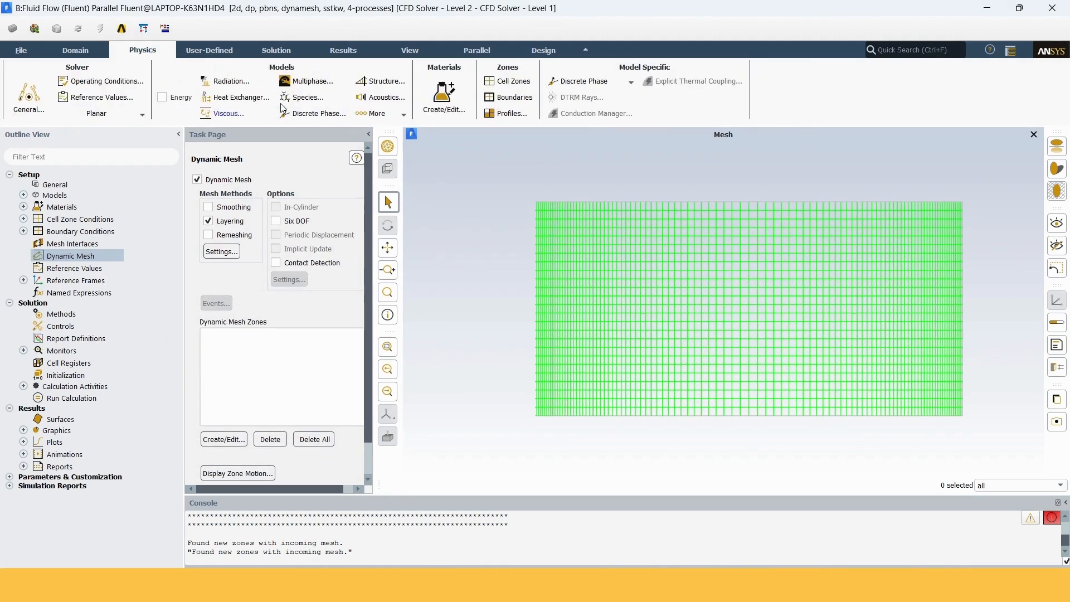
# - Add wave.c from the Tutorial_files folder as a source file for a compiled UDF
pyautogui.click(218, 56)
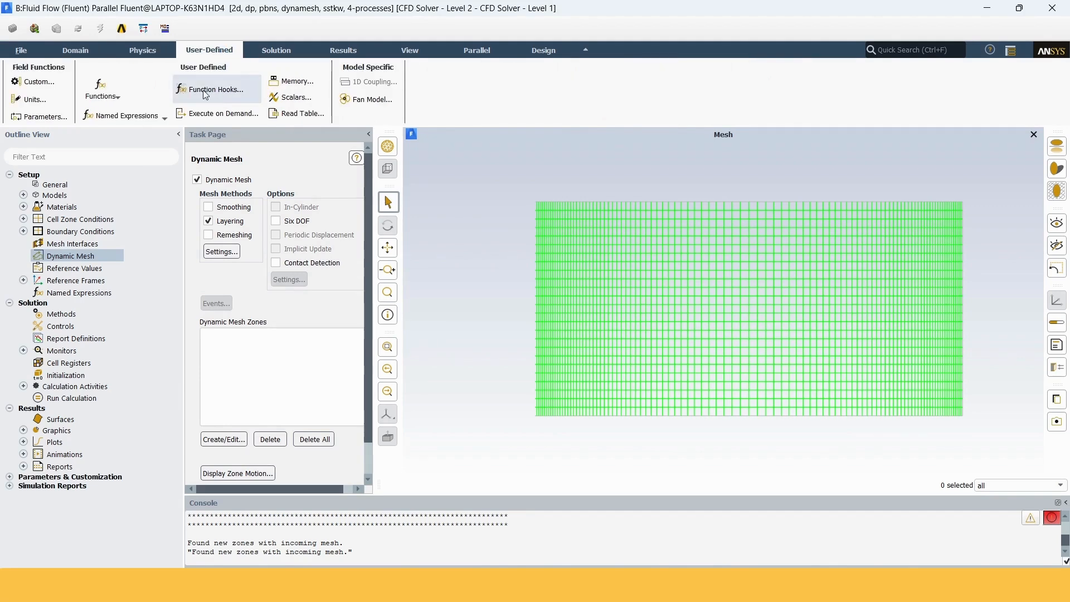
pyautogui.click(120, 97)
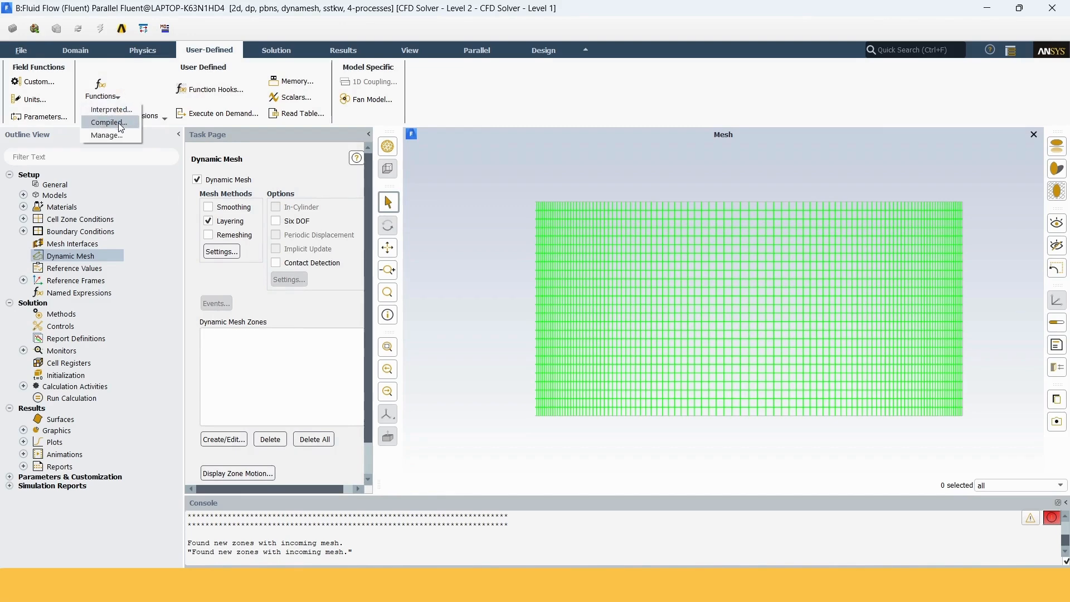
pyautogui.click(111, 123)
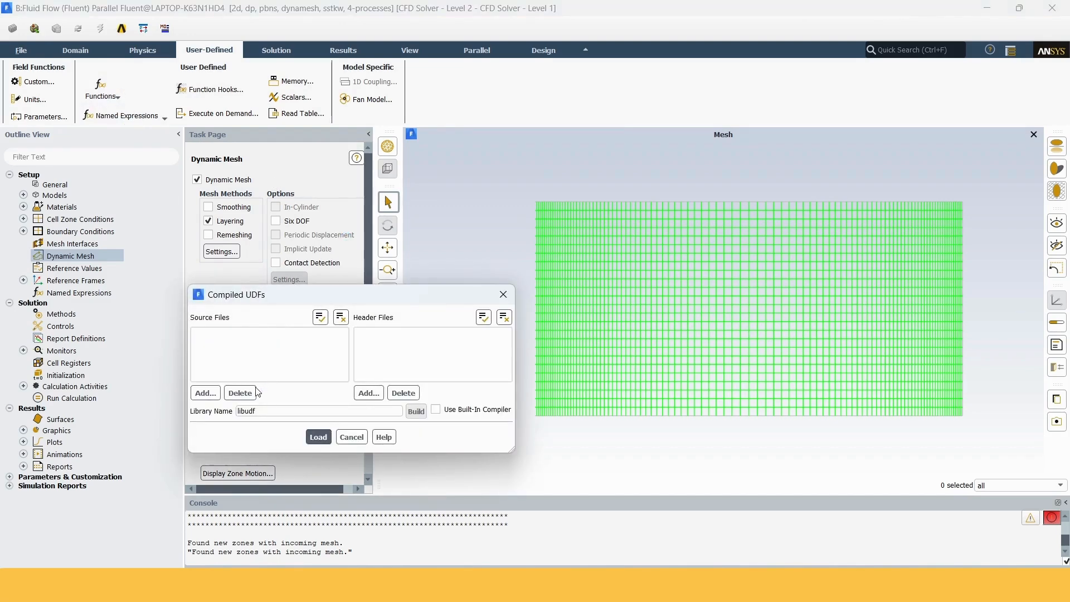
pyautogui.click(210, 393)
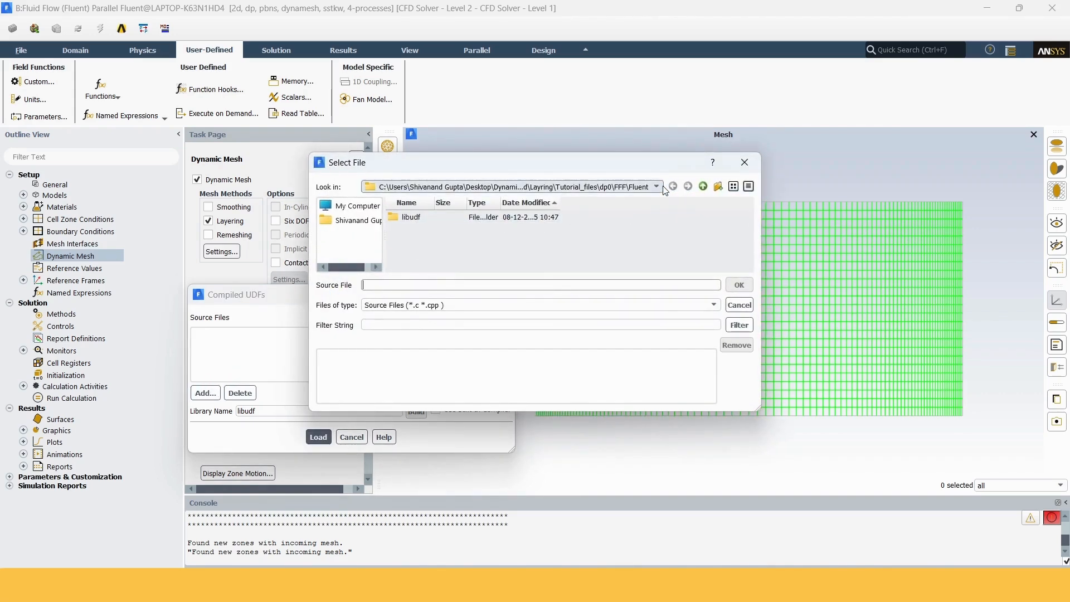
pyautogui.click(657, 187)
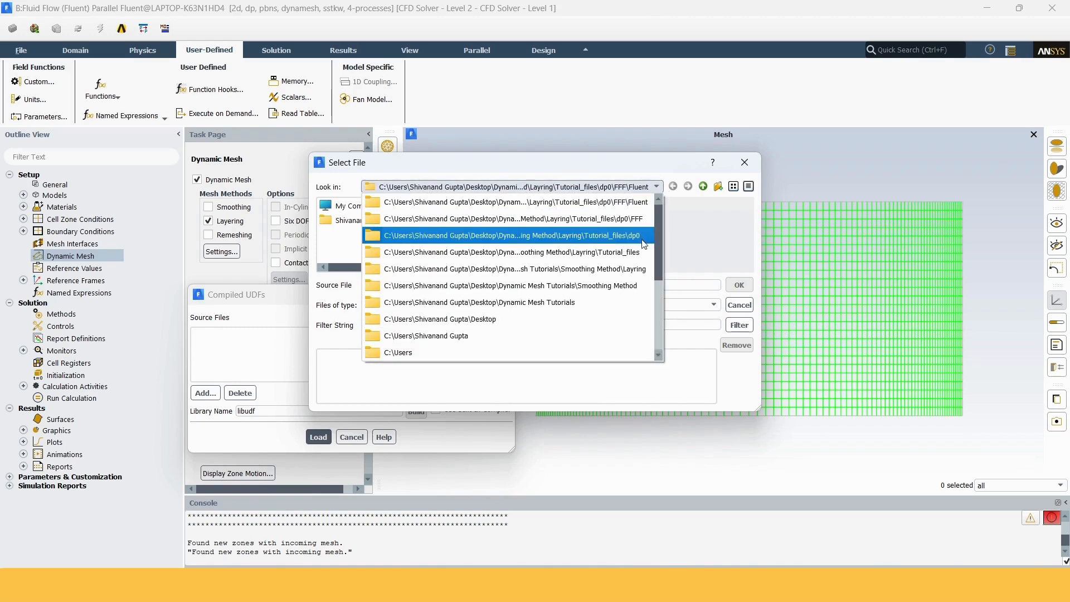
pyautogui.click(643, 252)
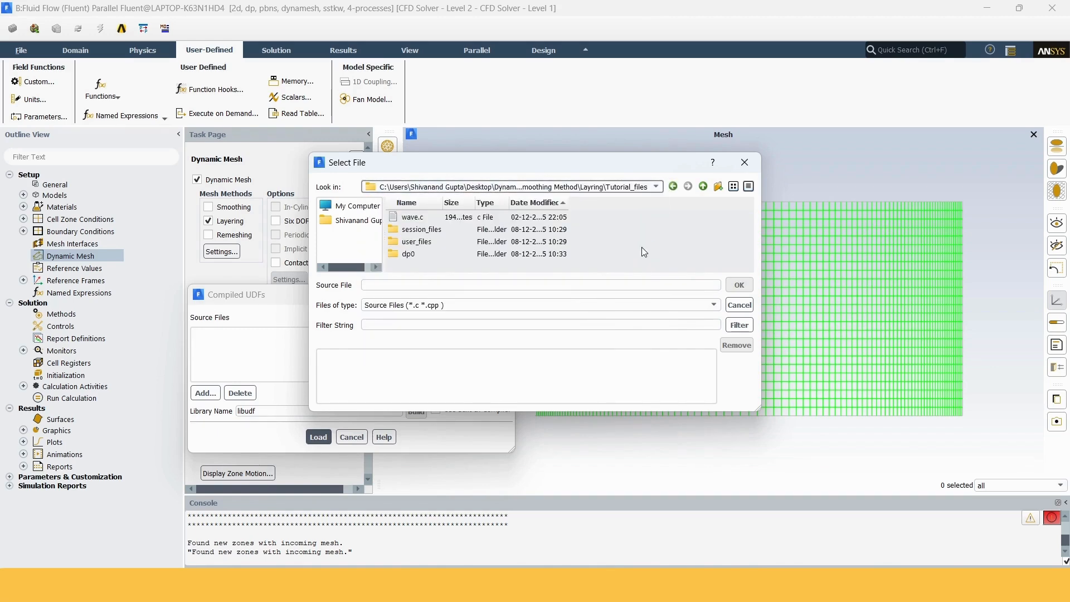
pyautogui.doubleClick(443, 219)
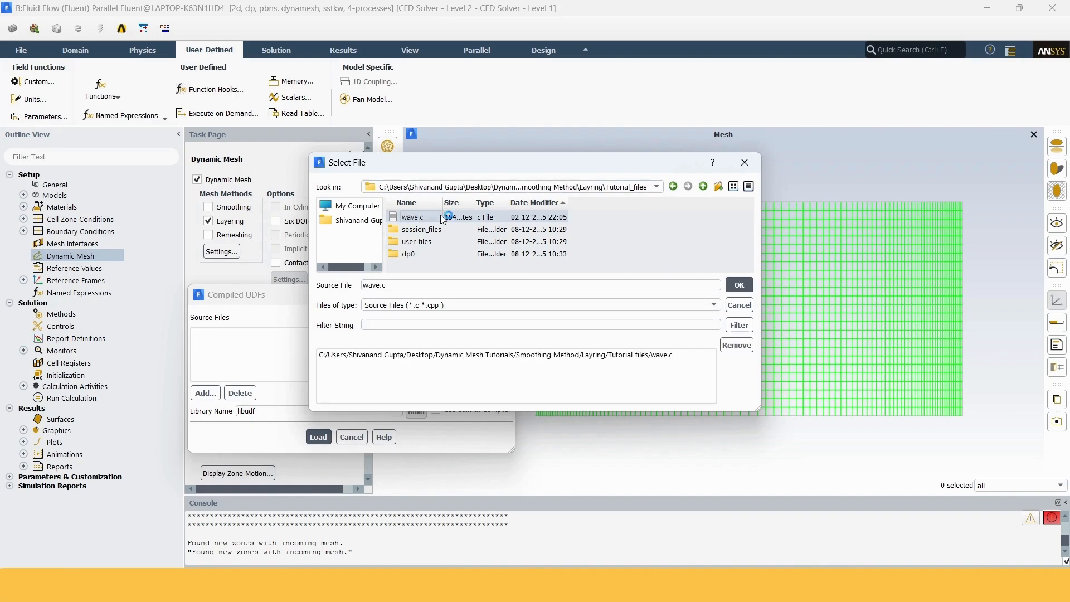
pyautogui.click(740, 285)
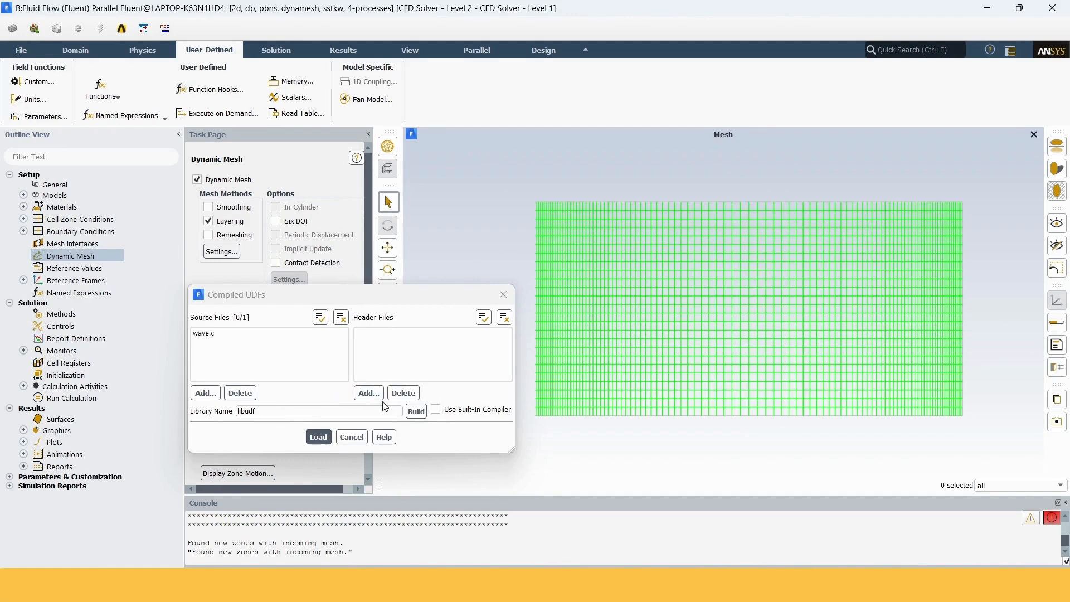
# - Build the libudf library with the built-in compiler and load it
pyautogui.click(437, 410)
pyautogui.click(416, 412)
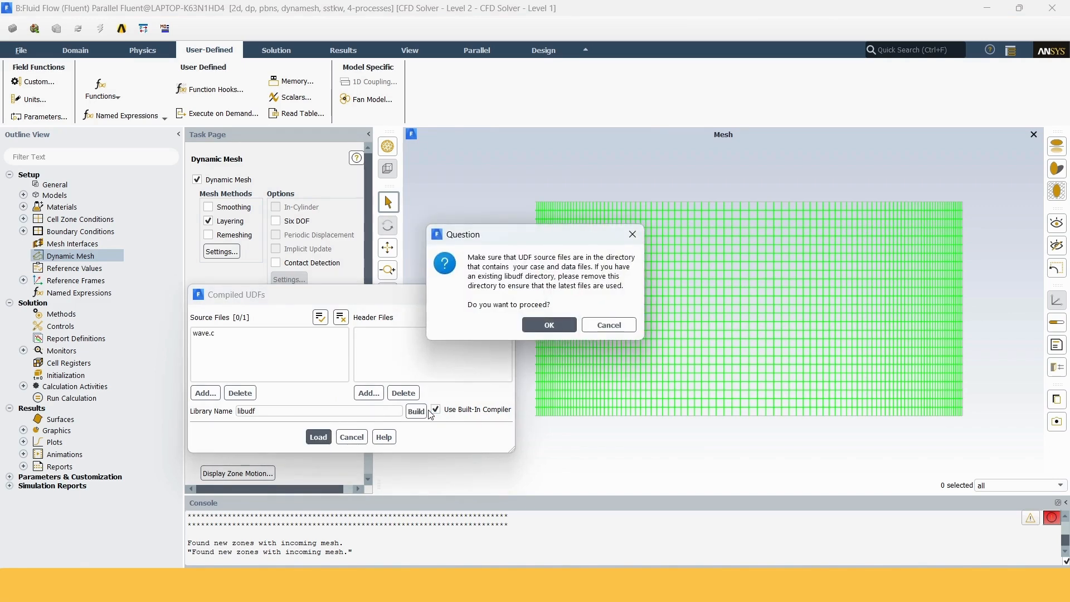
pyautogui.click(548, 326)
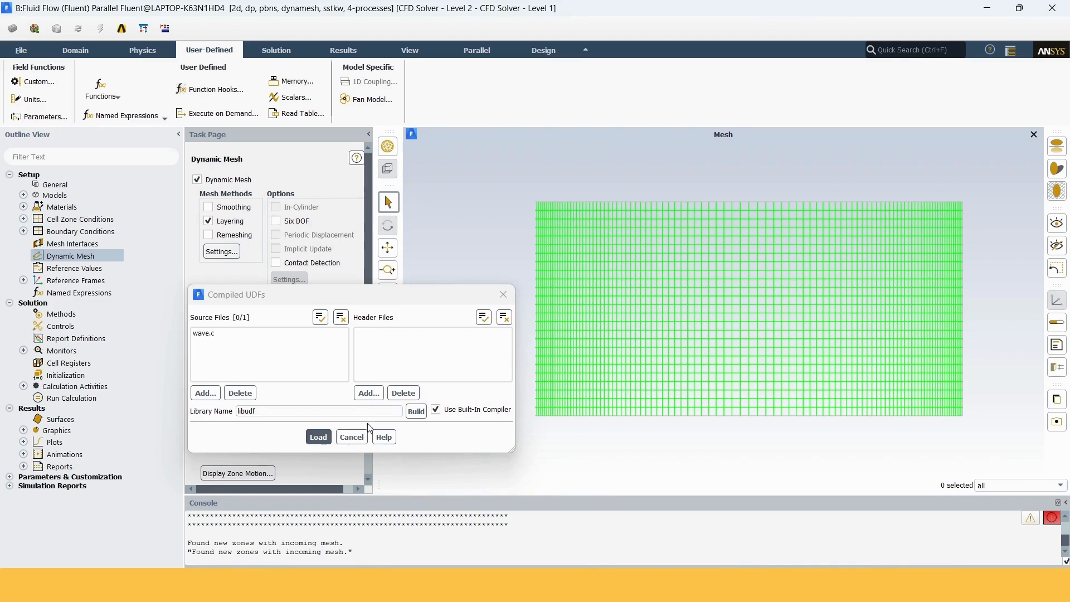
pyautogui.click(316, 437)
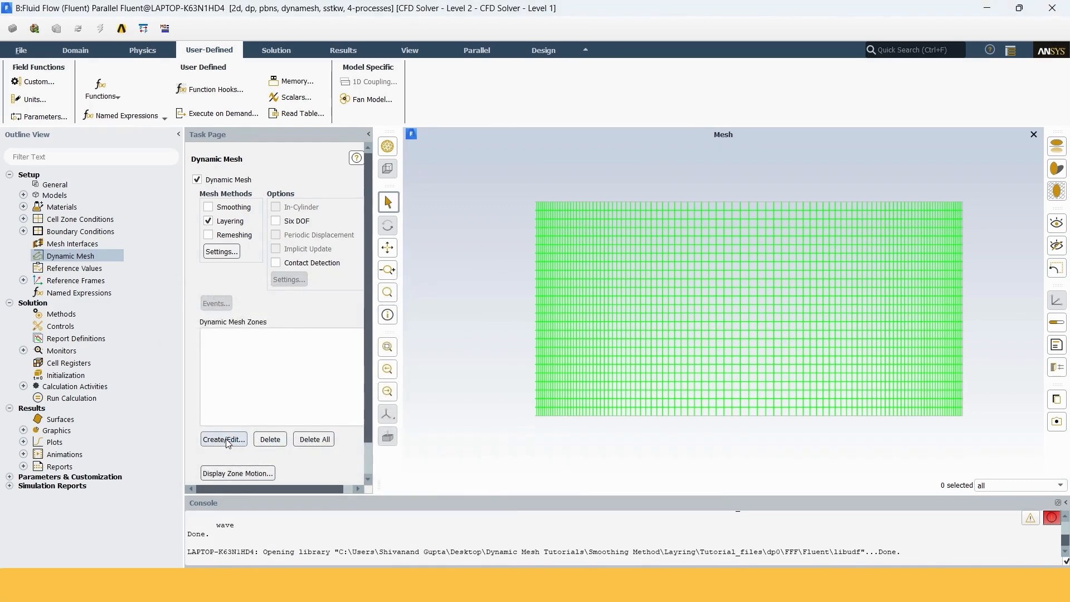
# - Create a Rigid Body dynamic mesh zone for moving_wall with the wave::libudf motion profile
pyautogui.click(224, 439)
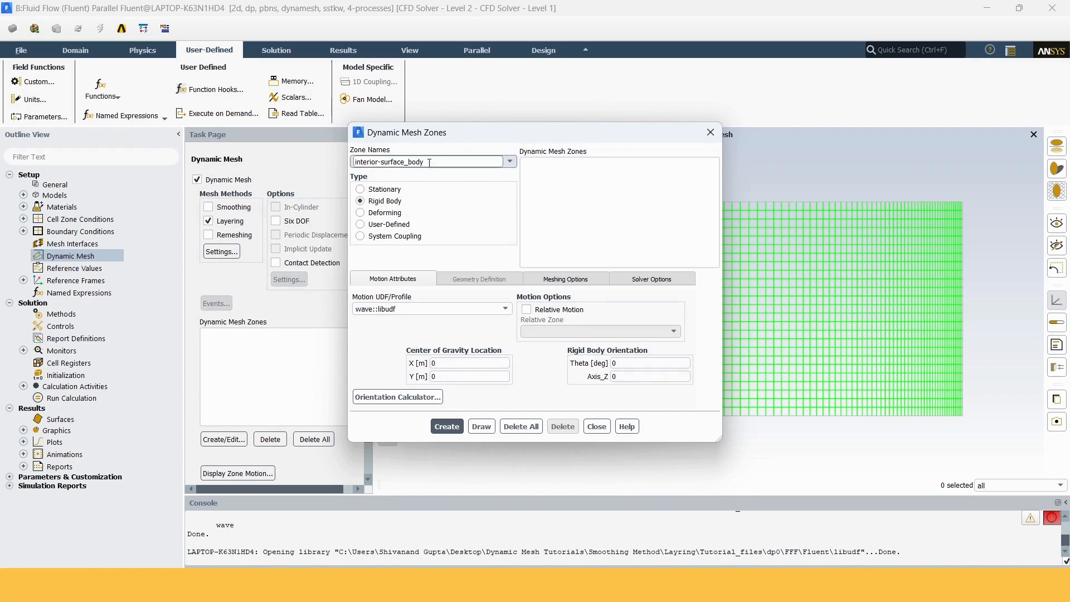
pyautogui.click(512, 159)
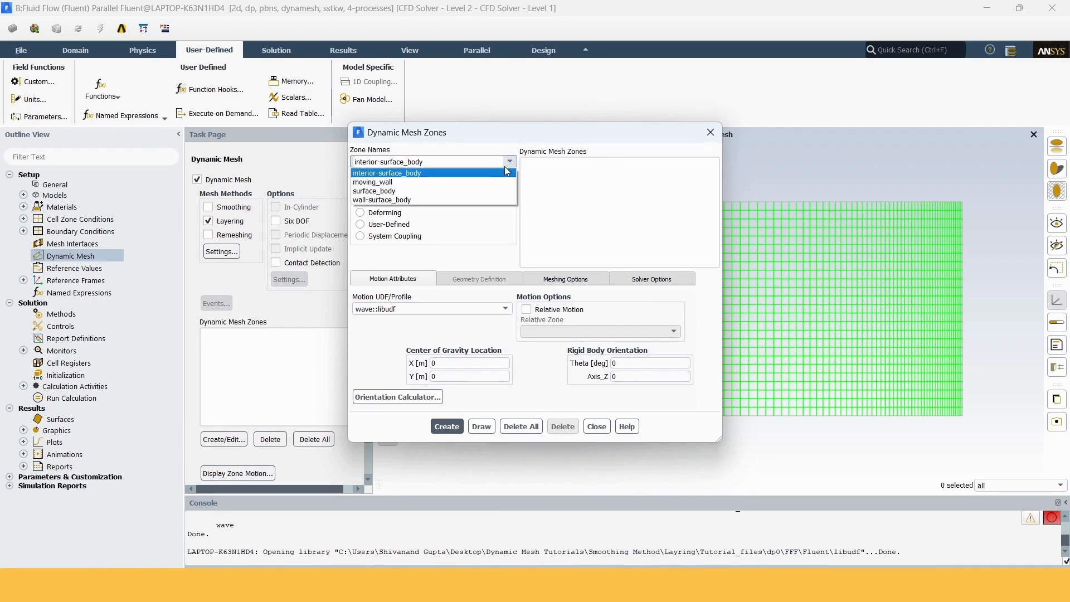
pyautogui.click(495, 182)
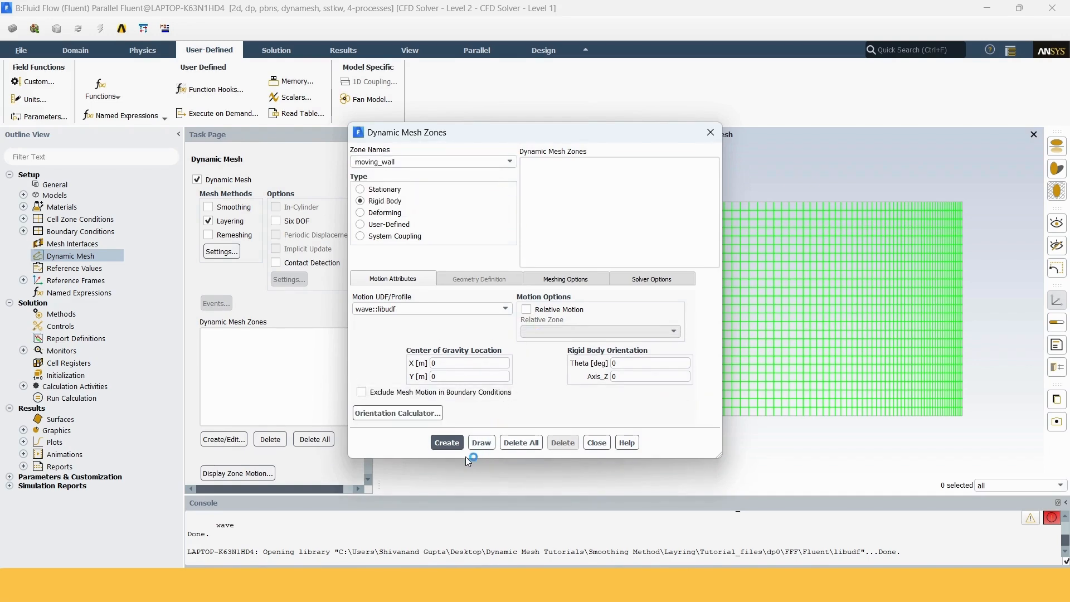
pyautogui.click(447, 442)
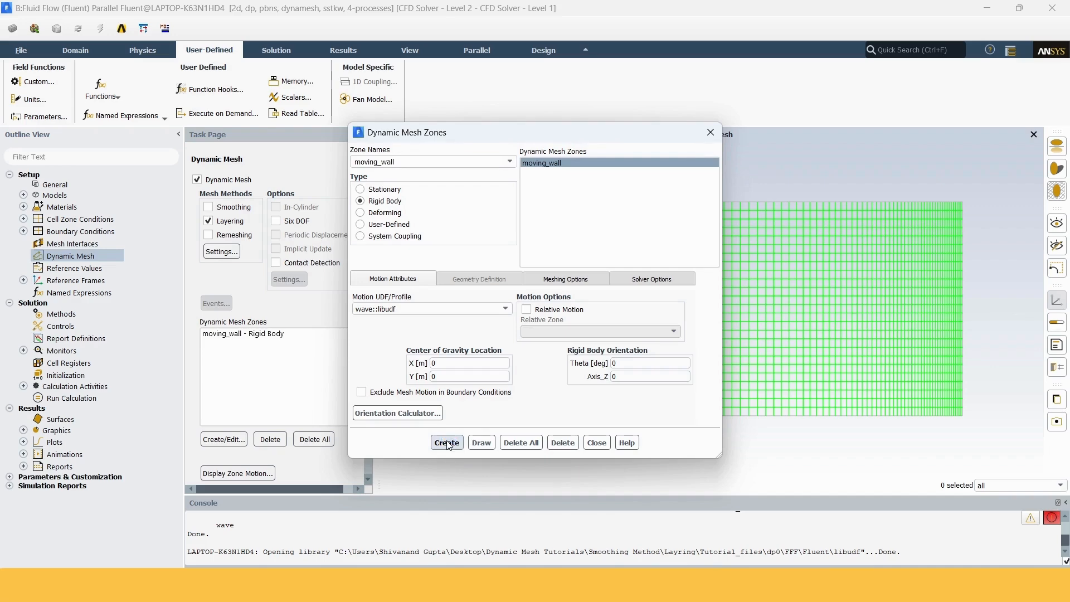
# - Set the moving_wall zone's cell height for adjacent zone surface_body to a constant 0.002 m and update the zone
pyautogui.click(566, 279)
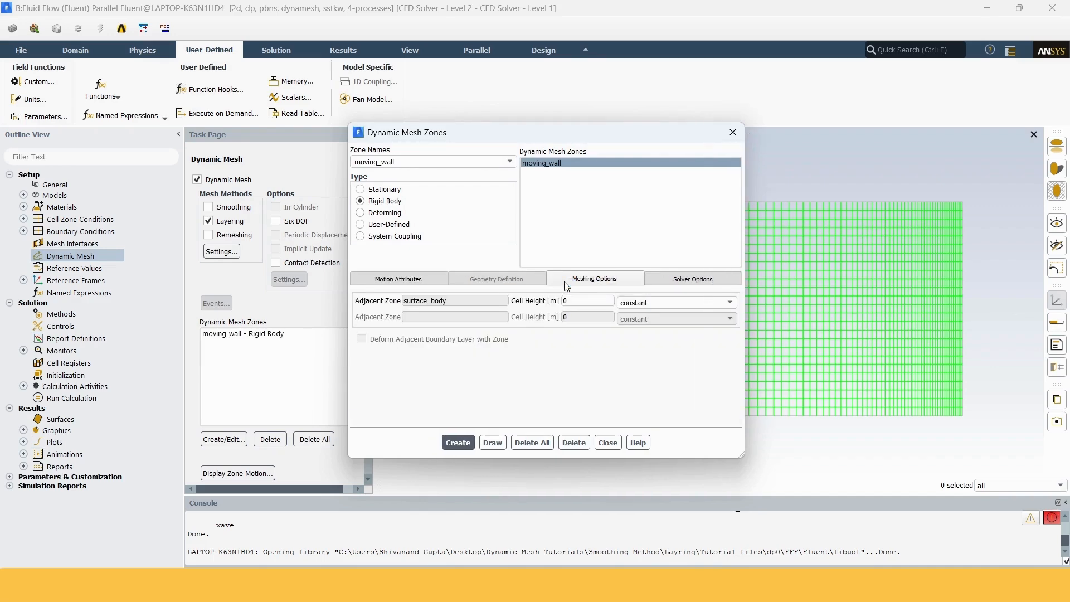
pyautogui.doubleClick(586, 301)
pyautogui.write('0.002')
pyautogui.click(466, 444)
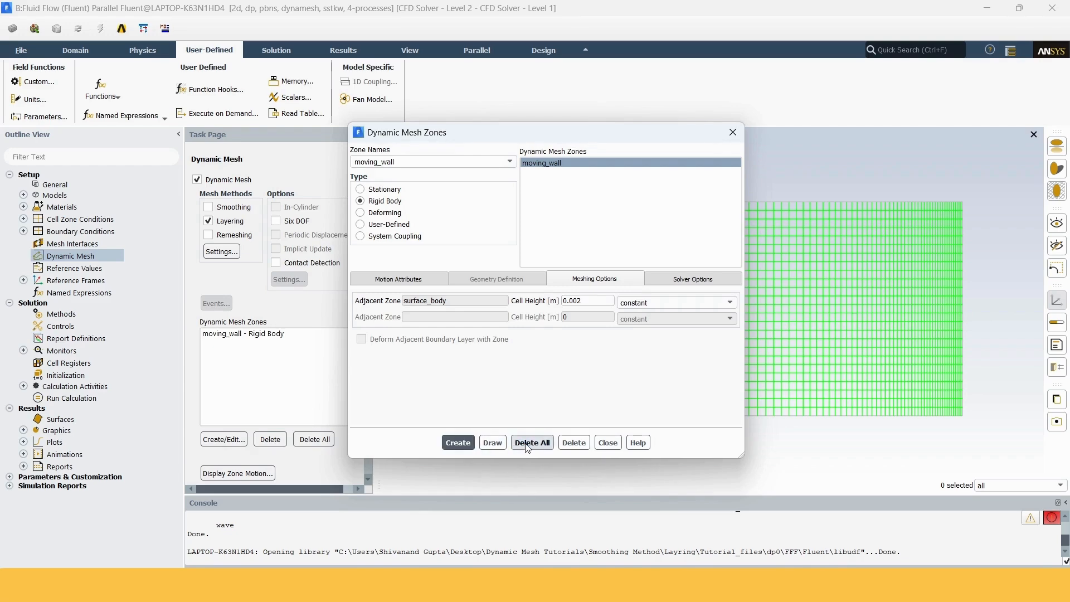
pyautogui.click(610, 442)
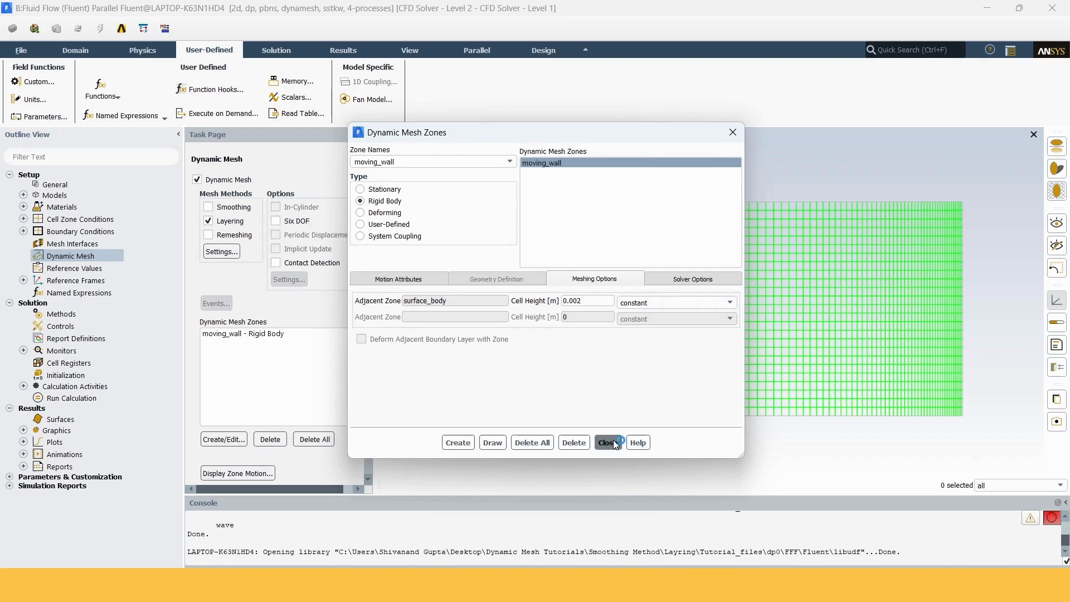
# - Preview the zone motion of moving_wall from 0 s with a 0.01 s time step over 100 steps
pyautogui.scroll(-1, 310, 449)
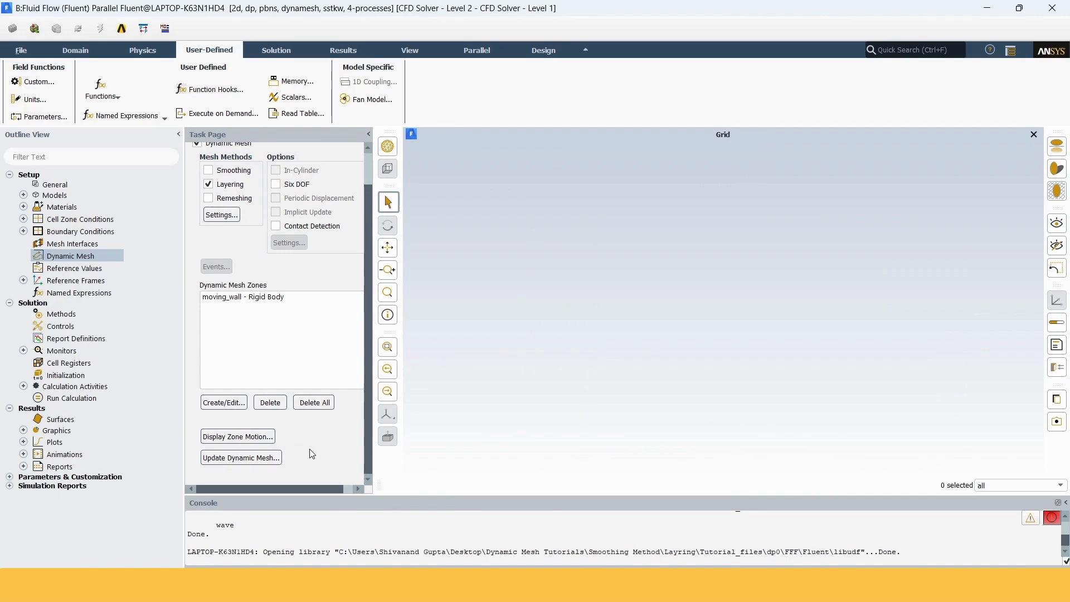
pyautogui.click(237, 439)
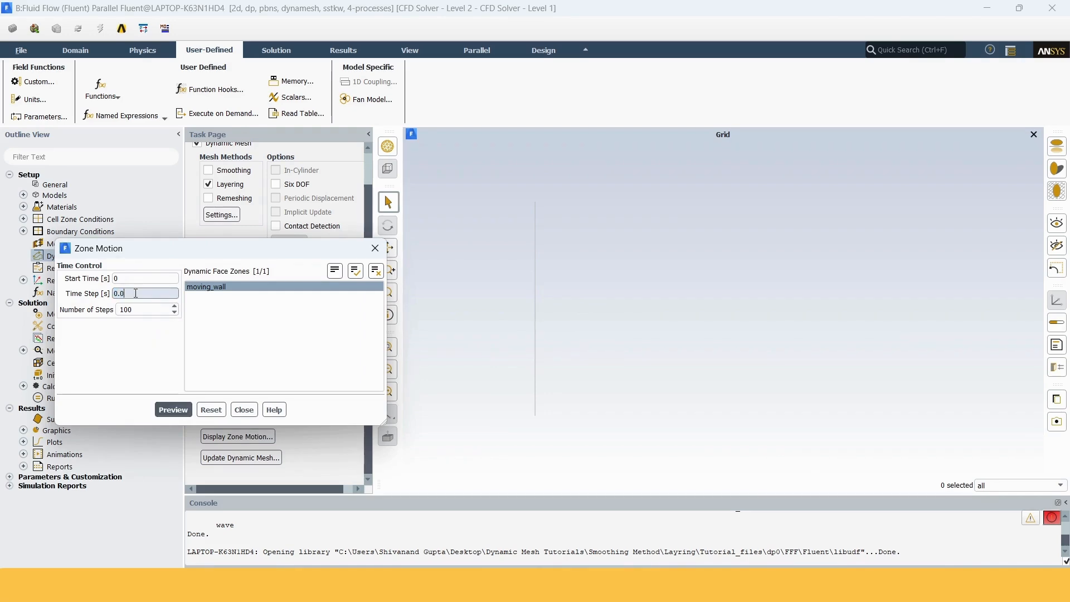
pyautogui.click(174, 410)
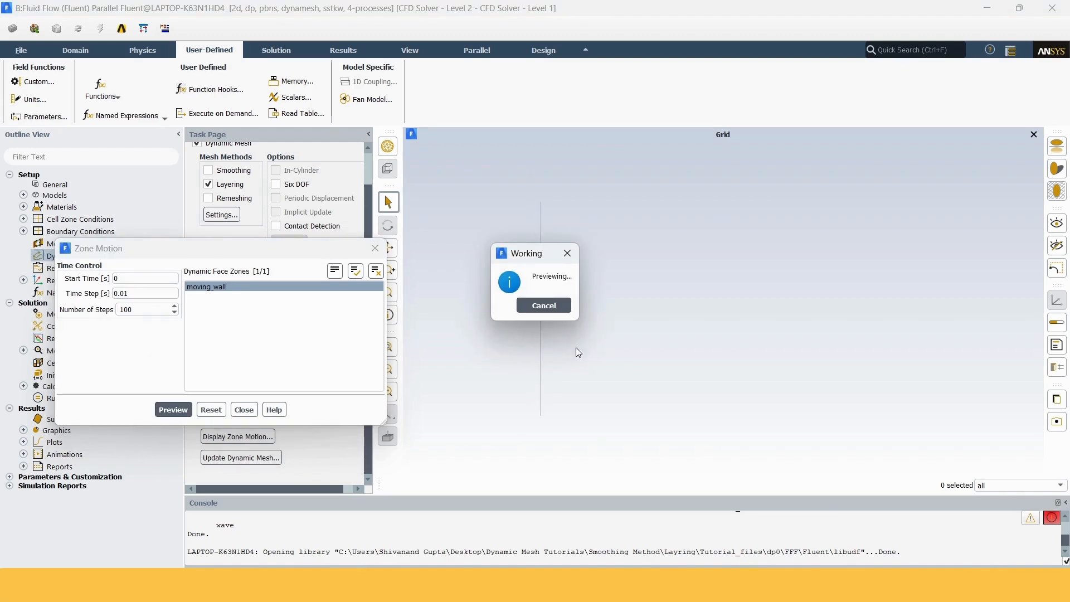
pyautogui.moveTo(546, 265); pyautogui.dragTo(364, 171)
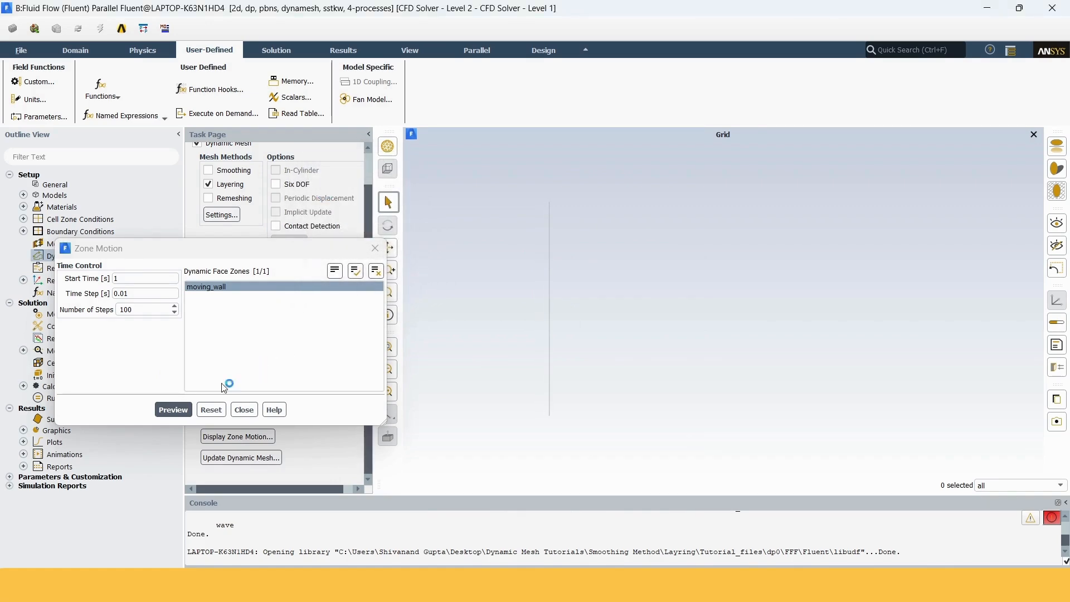
pyautogui.click(244, 409)
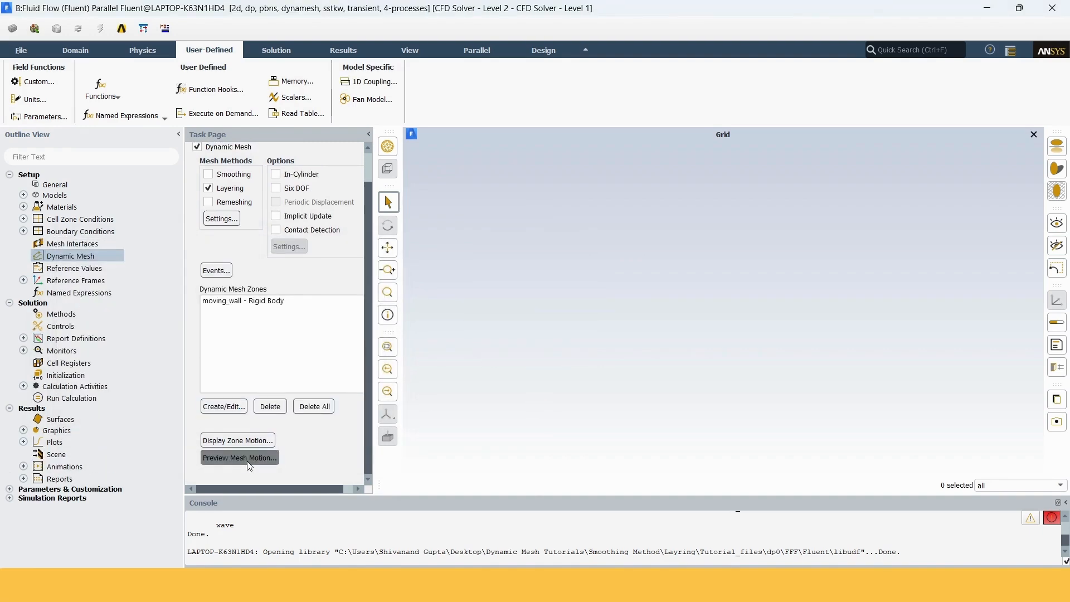
# - Open the mesh motion preview settings and display the mesh on interior-surface_body, moving_wall and wall-surface_body
pyautogui.click(247, 460)
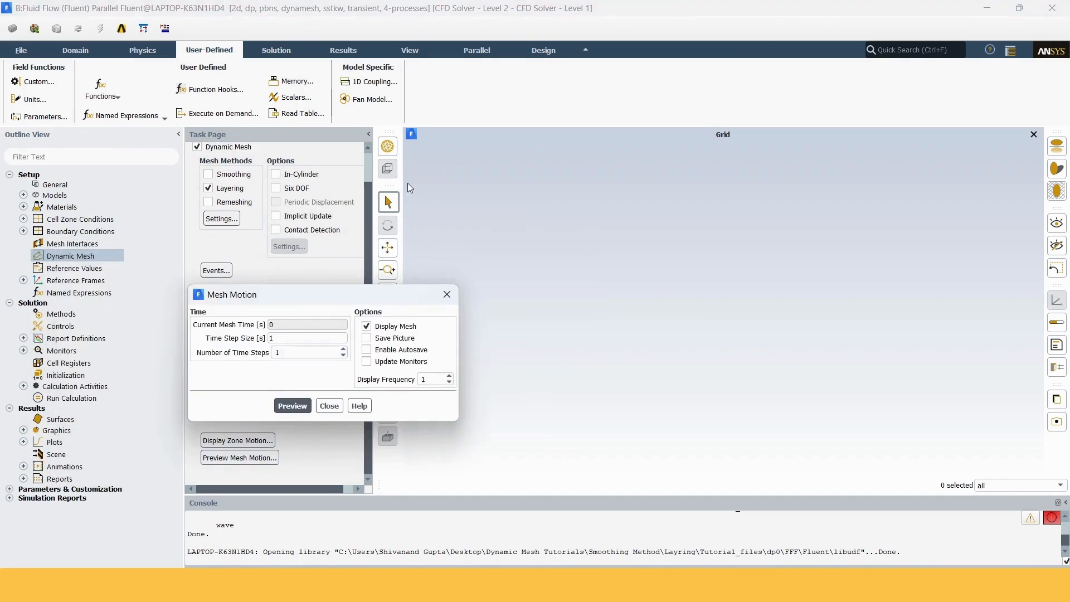
pyautogui.click(387, 147)
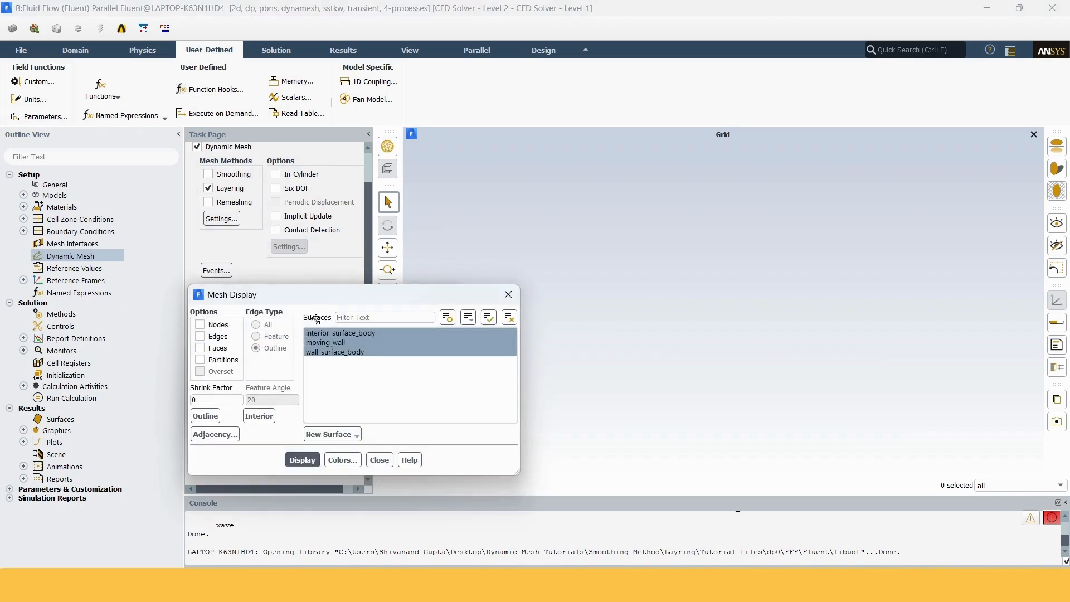
pyautogui.click(311, 459)
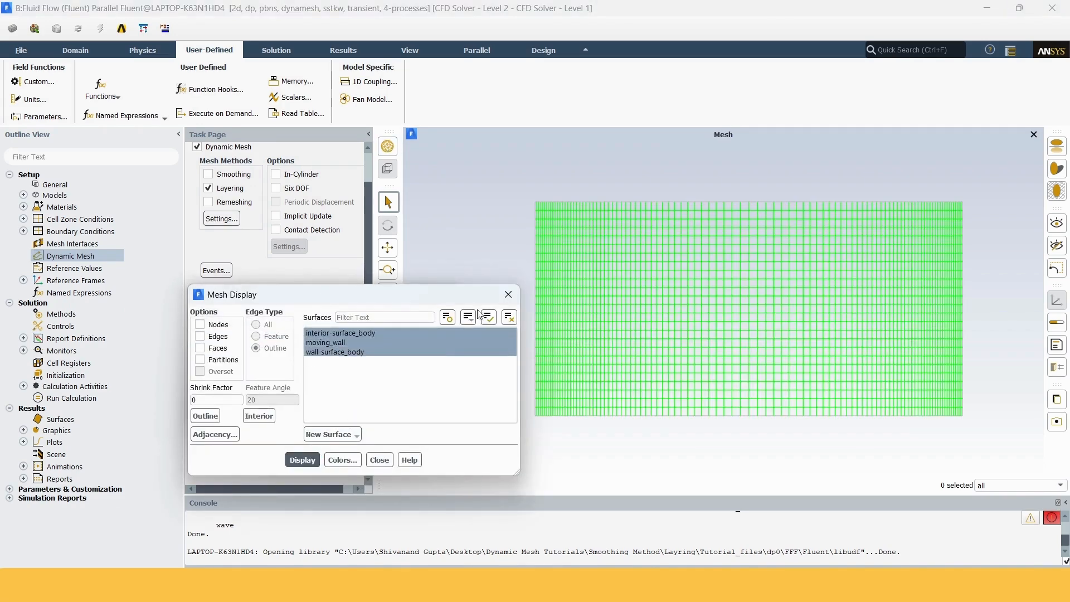
pyautogui.click(510, 292)
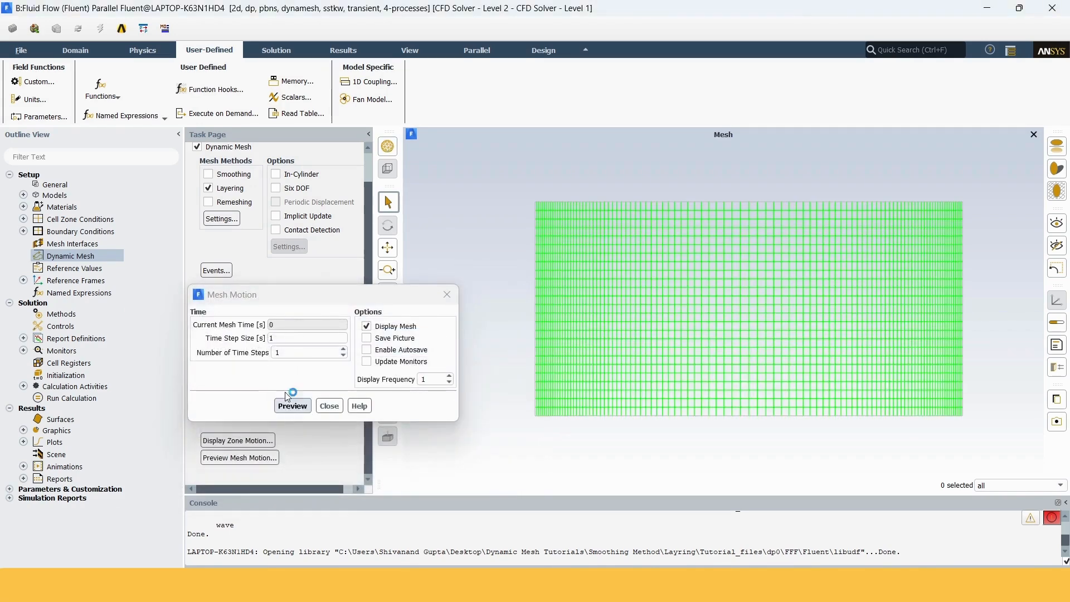
# - Run the mesh motion preview with a 0.01 s time step size and 100 time steps, keeping the mesh view unobstructed
pyautogui.click(285, 338)
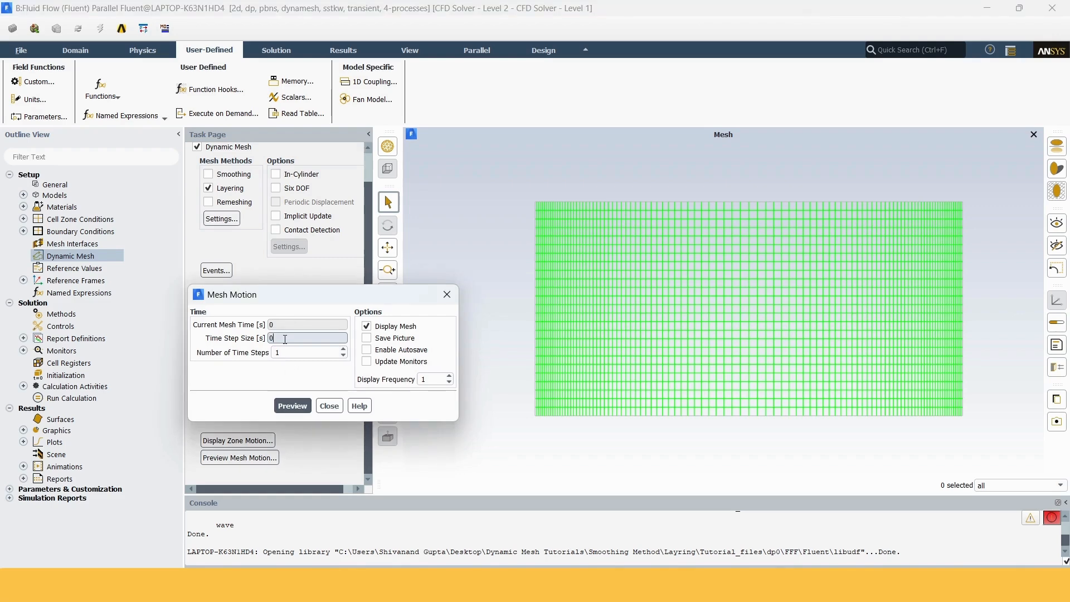
pyautogui.click(298, 351)
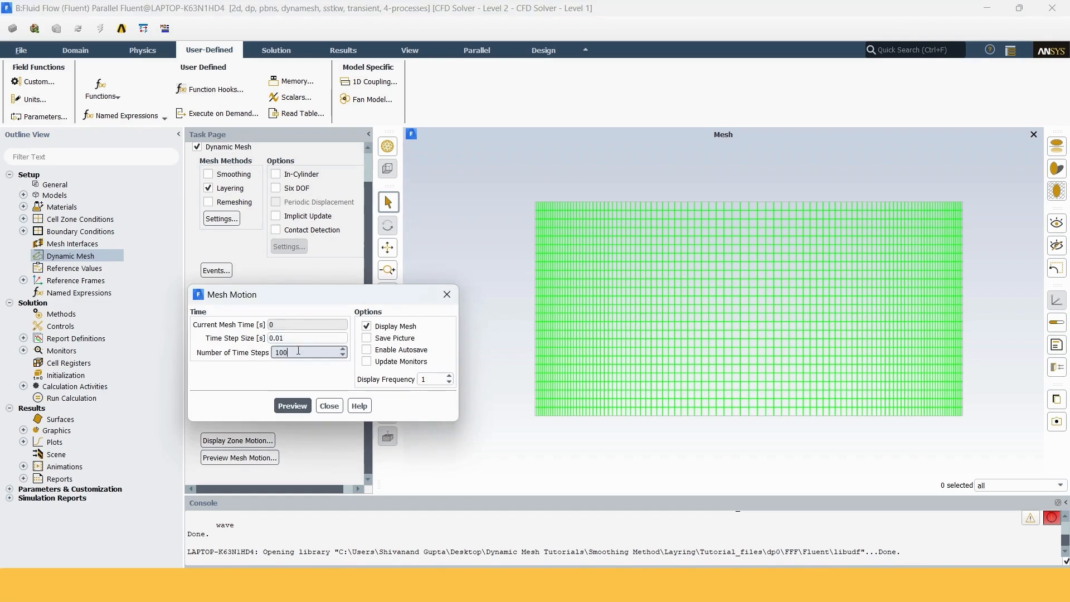
pyautogui.click(291, 406)
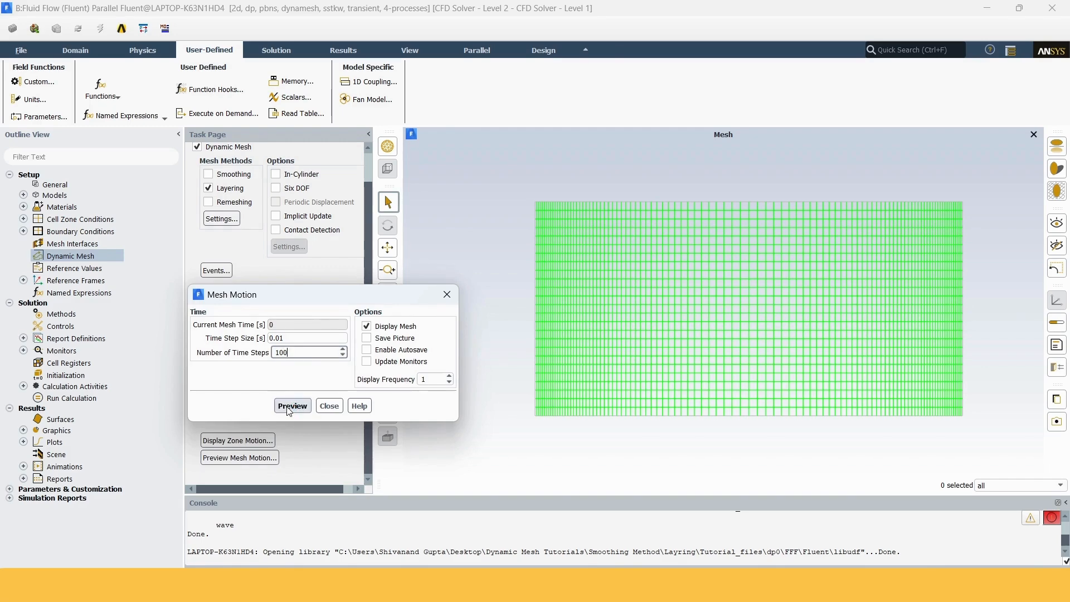
pyautogui.click(290, 407)
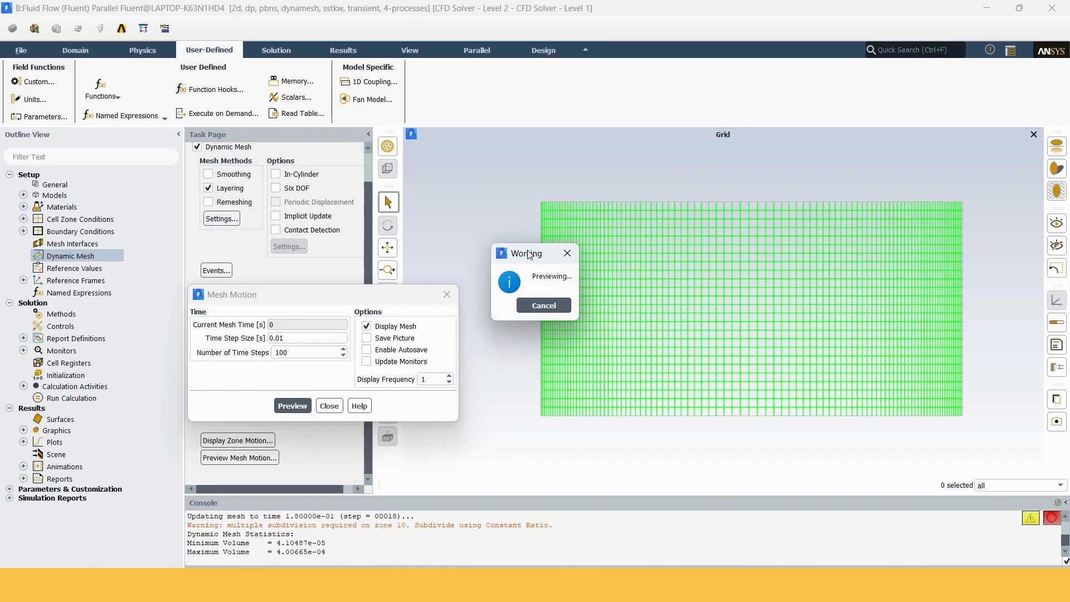
pyautogui.moveTo(530, 255); pyautogui.dragTo(260, 224)
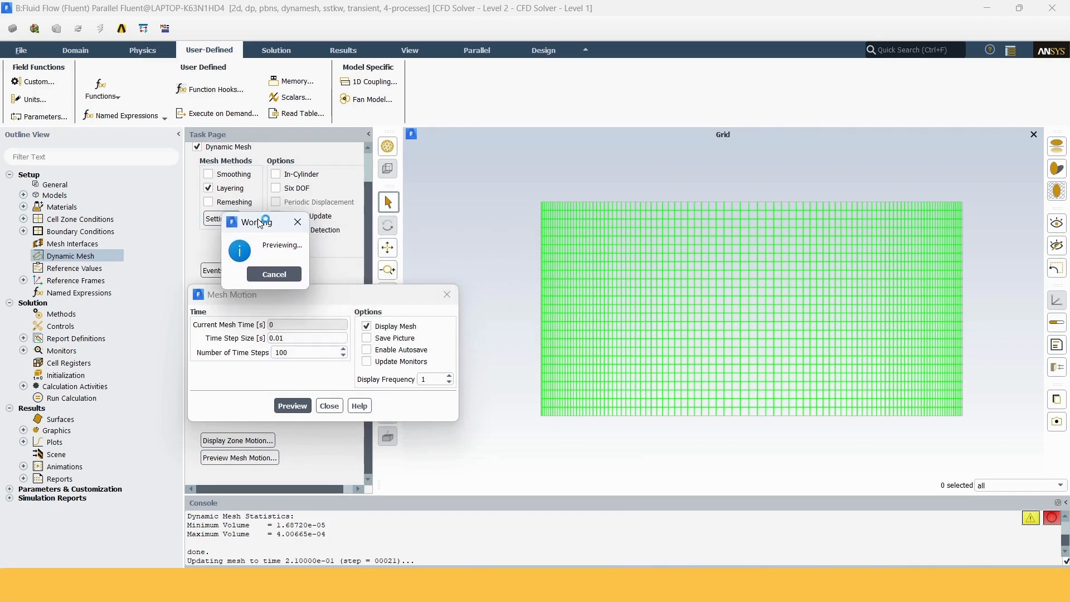